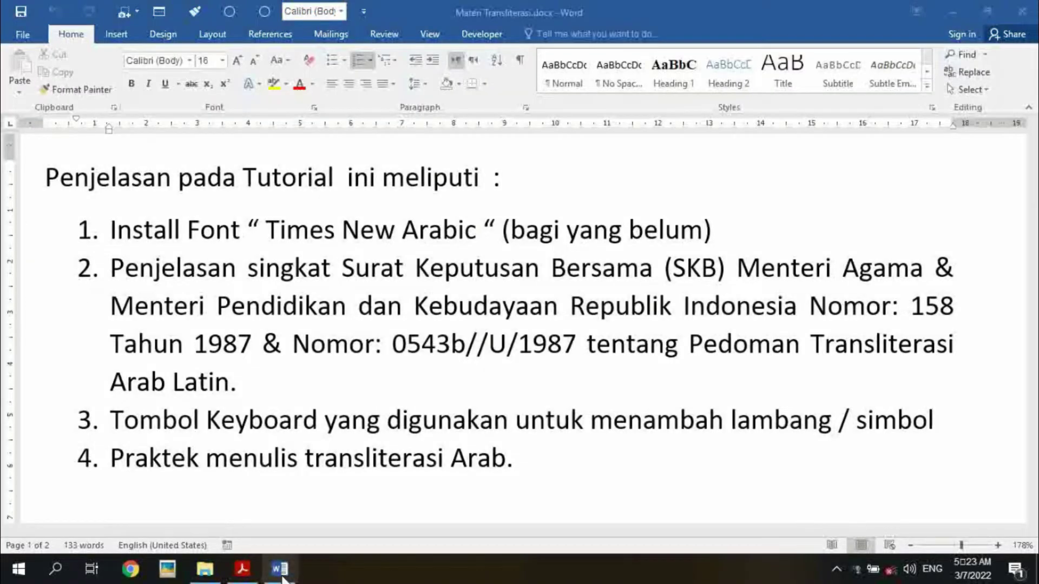
- Bring up the PEDOMAN TRANSLITERASI PDF and read the consonant table from Alif down to Ṣad
left_click(245, 576)
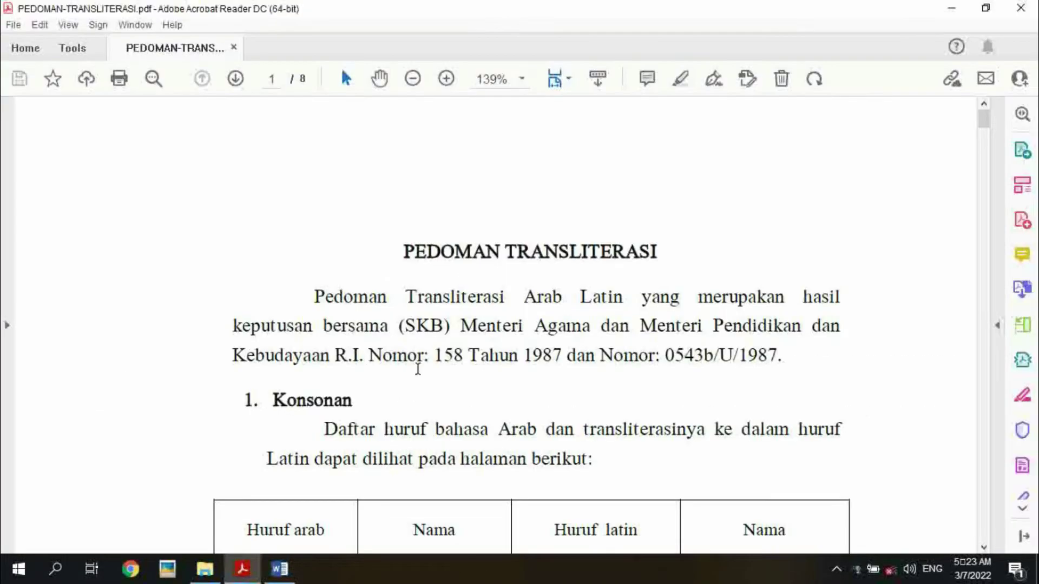
scroll(418, 369, "up", 1)
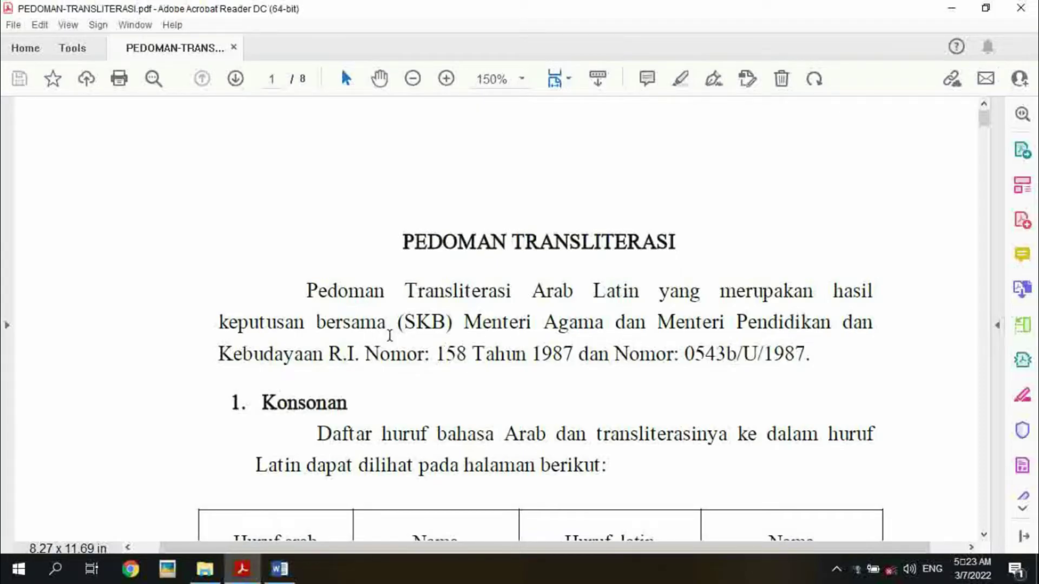
scroll(395, 340, "down", 3)
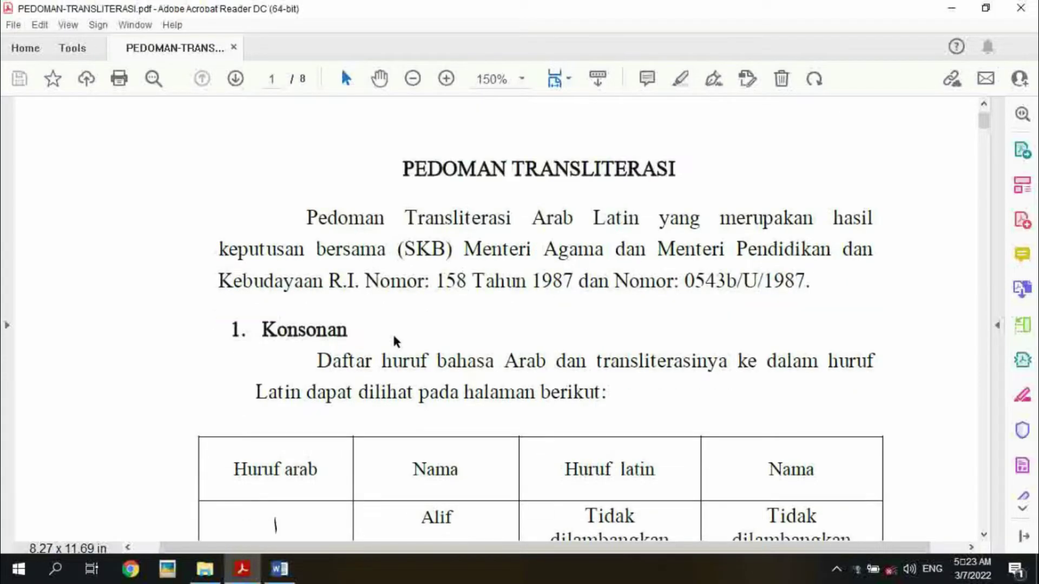
scroll(394, 340, "down", 2)
scroll(336, 379, "down", 1)
scroll(336, 382, "down", 1)
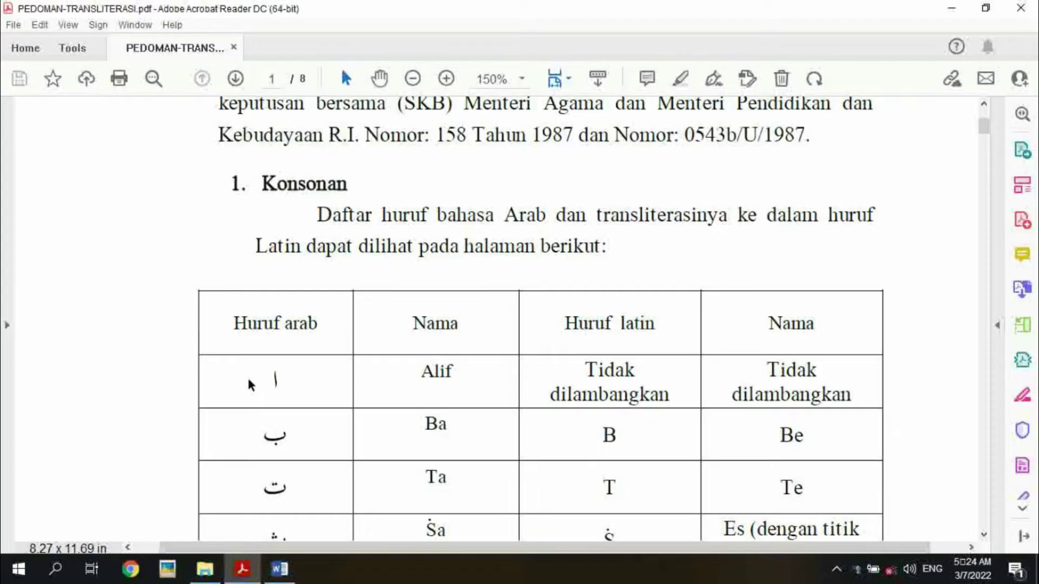
scroll(306, 382, "down", 2)
scroll(309, 373, "down", 2)
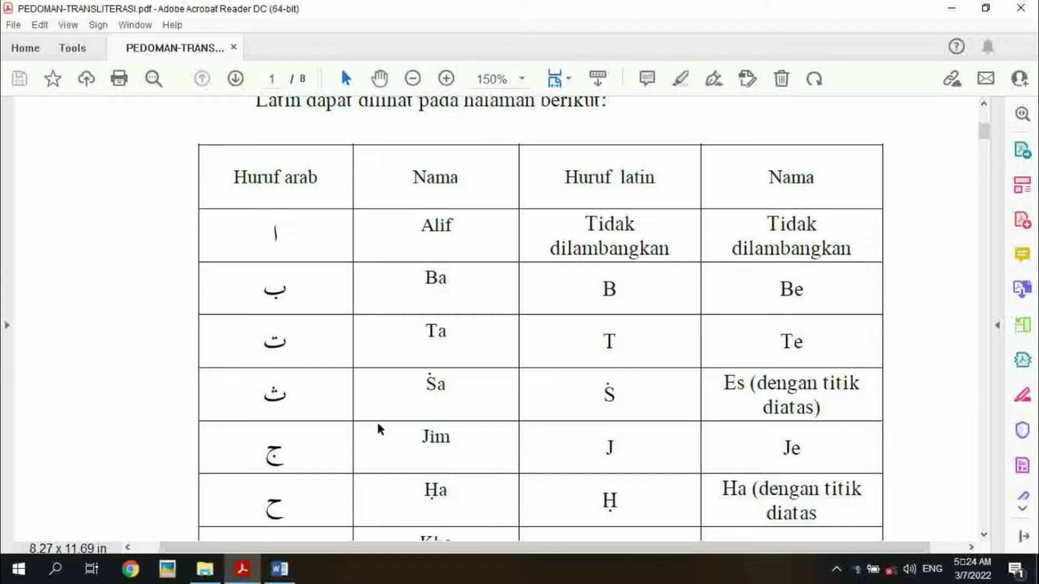
scroll(449, 417, "down", 1)
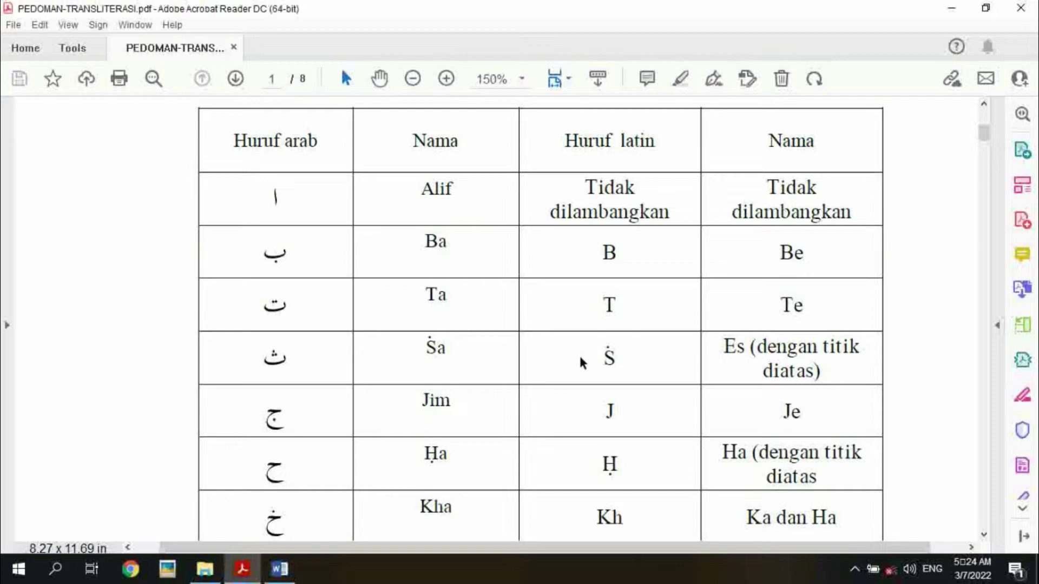
scroll(584, 373, "down", 3)
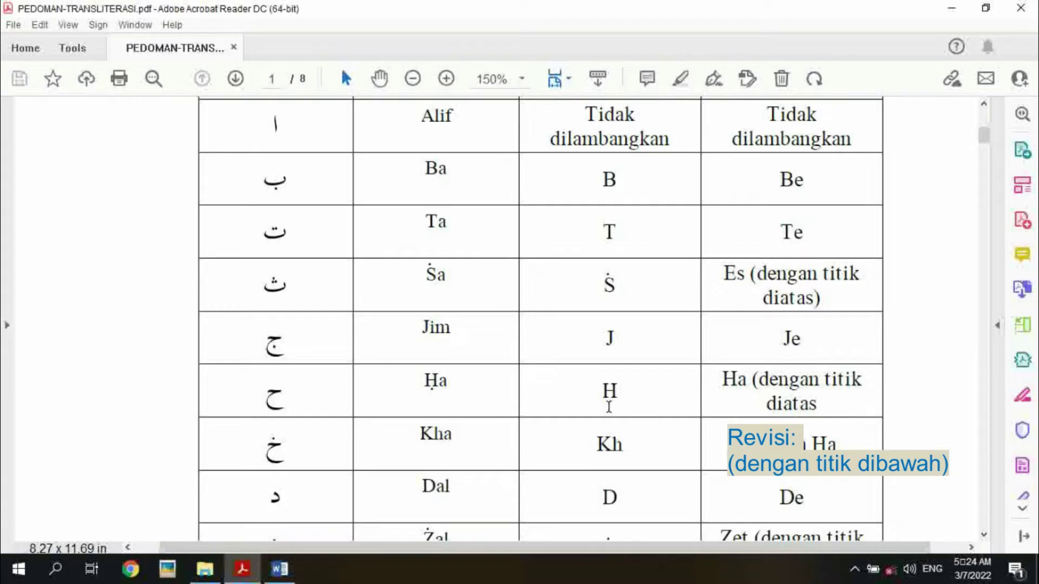
scroll(655, 427, "down", 1)
scroll(640, 436, "down", 1)
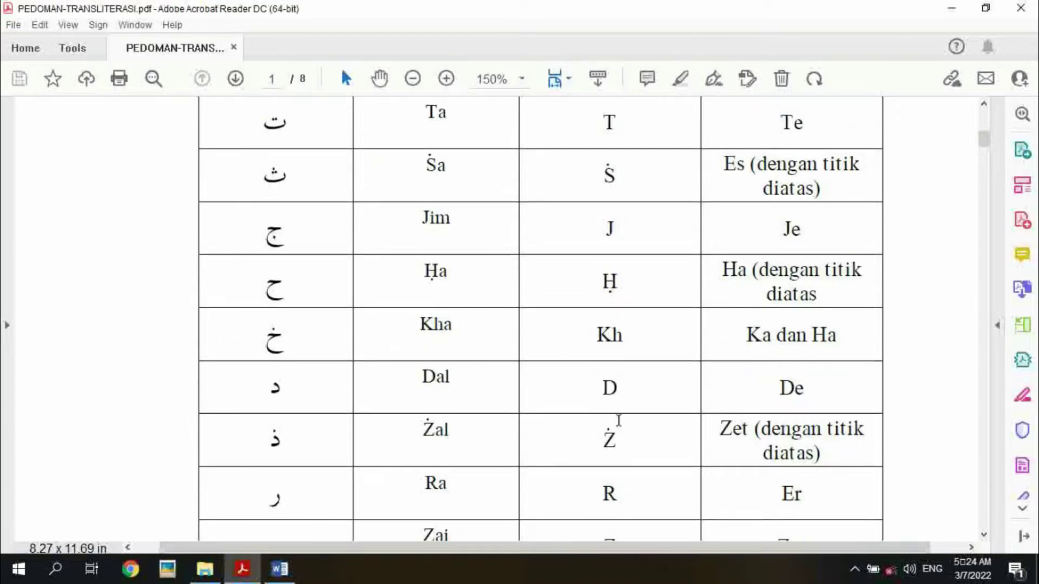
scroll(296, 523, "down", 1)
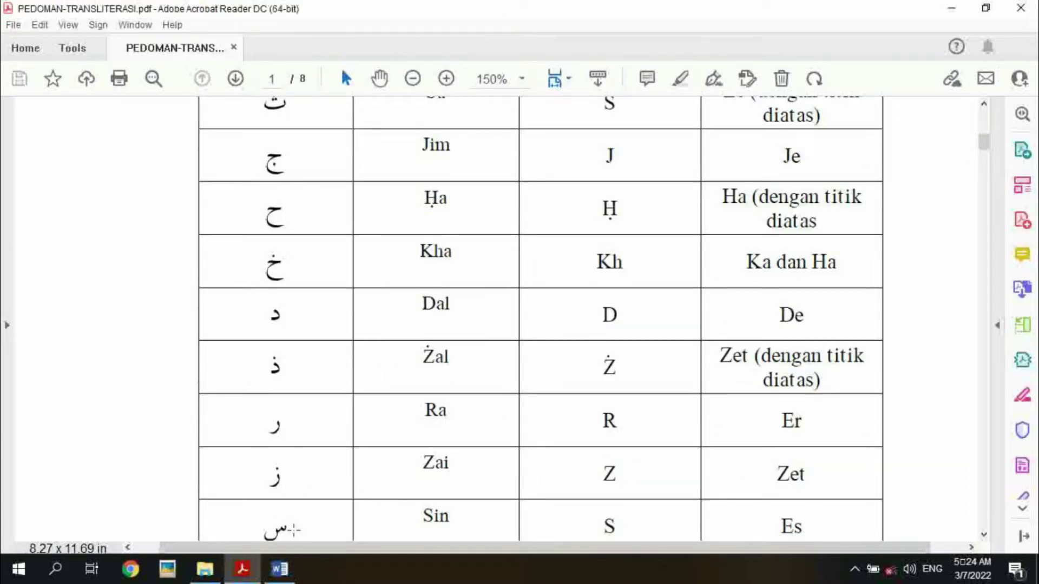
scroll(294, 525, "down", 1)
scroll(294, 525, "down", 1)
scroll(297, 527, "down", 1)
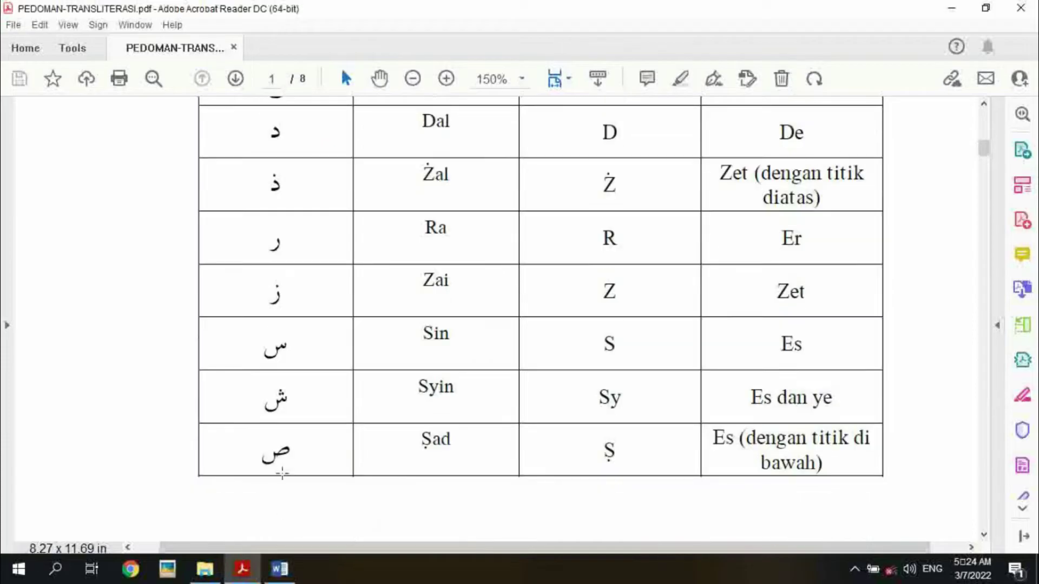
scroll(617, 468, "down", 2)
scroll(617, 470, "down", 1)
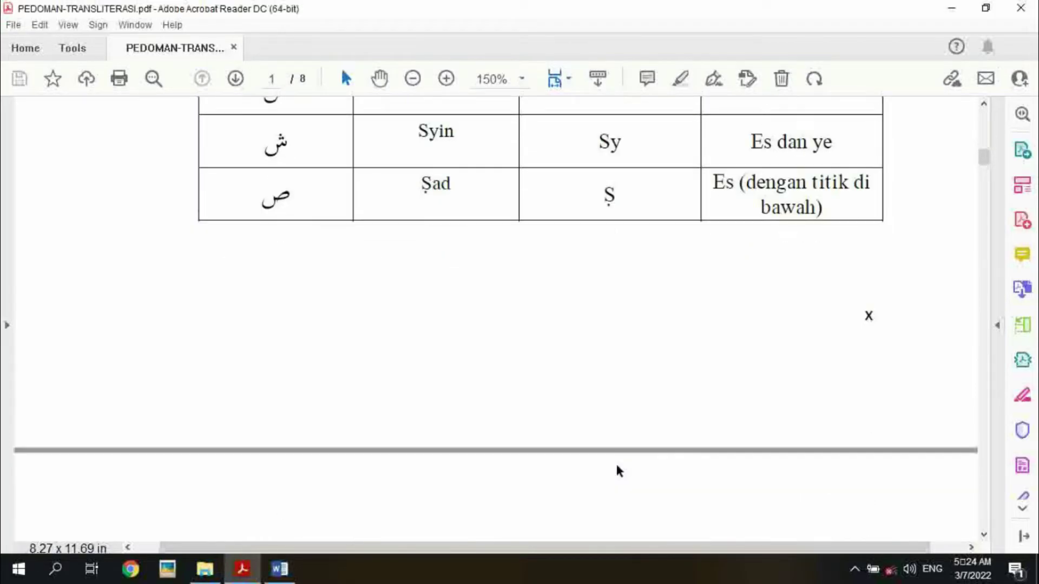
scroll(617, 469, "down", 3)
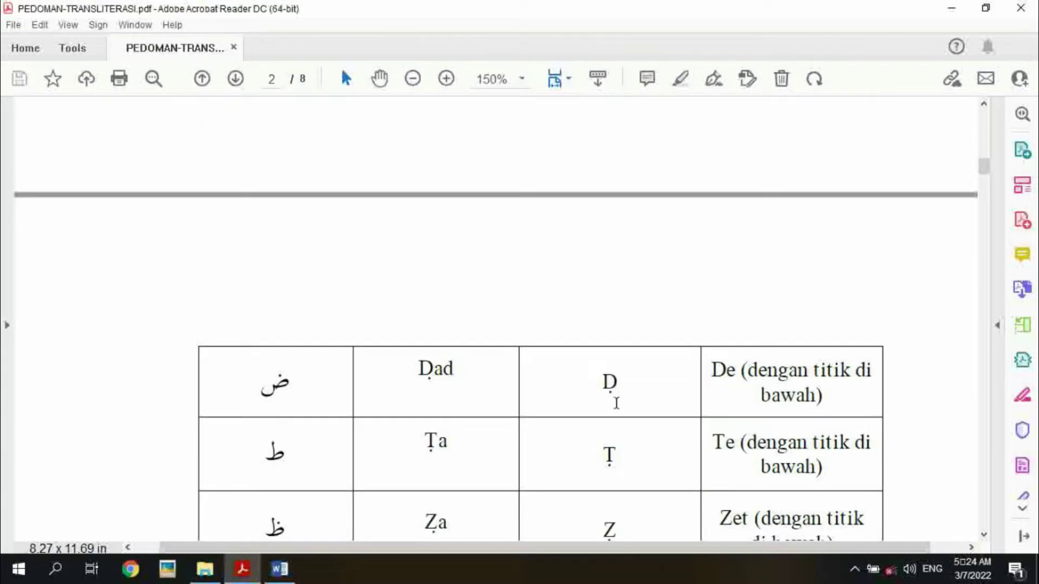
- Read page 2's consonants Ḍad through Ya and the Hamzah note, reaching page 3's Vokal section
scroll(624, 472, "down", 1)
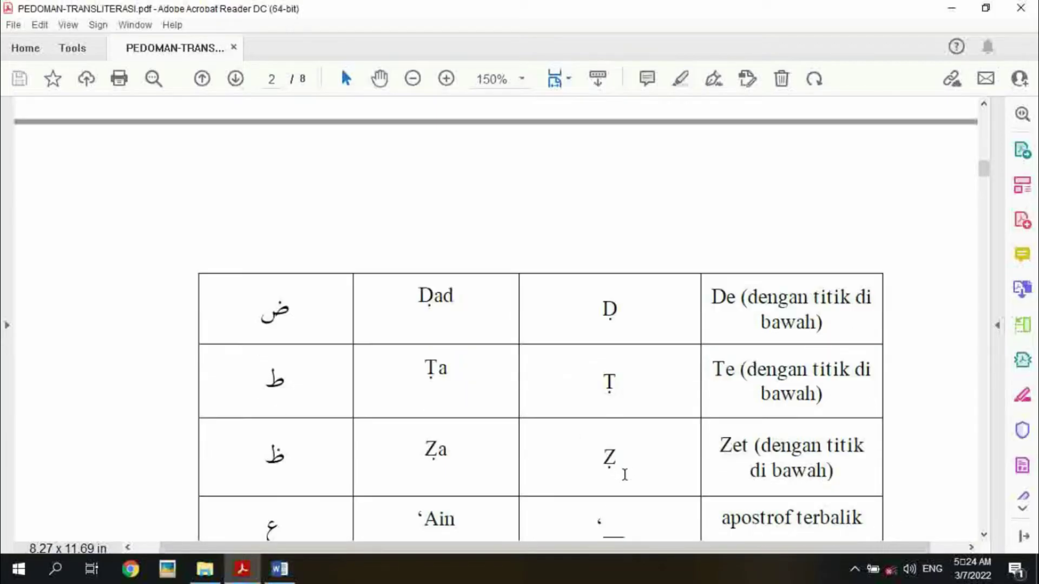
scroll(633, 476, "down", 1)
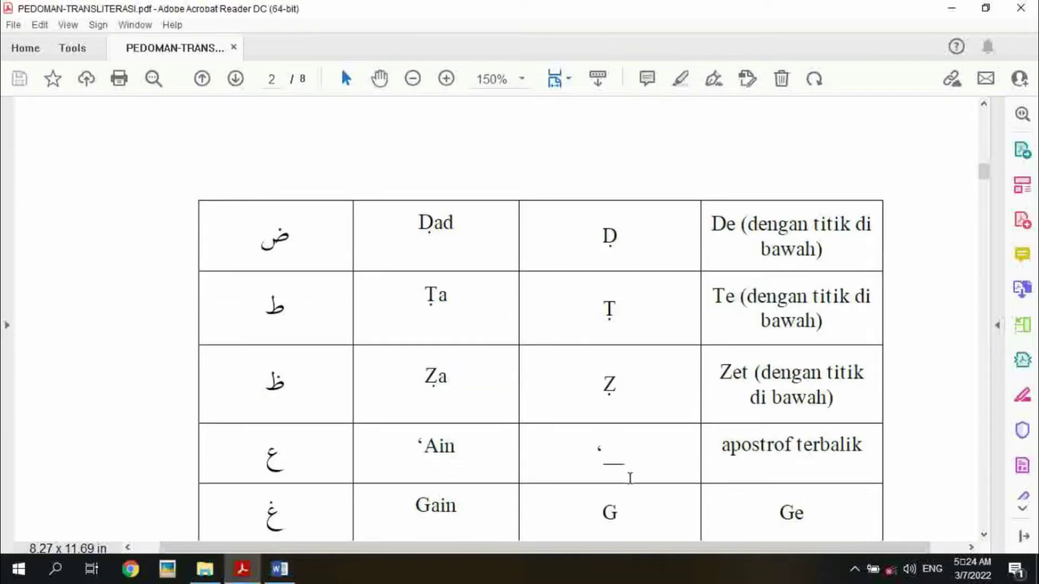
scroll(628, 476, "down", 1)
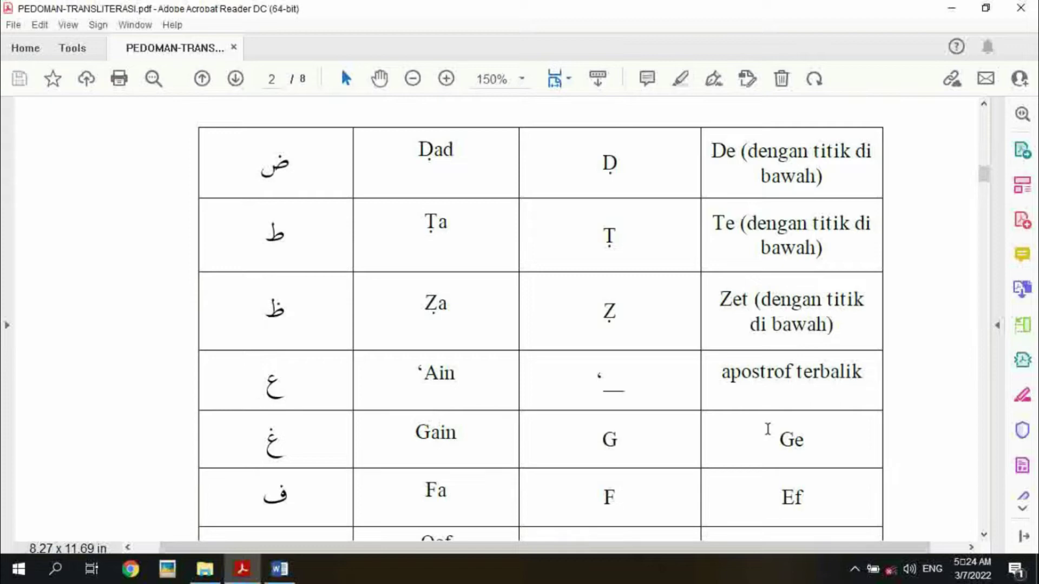
scroll(645, 436, "down", 1)
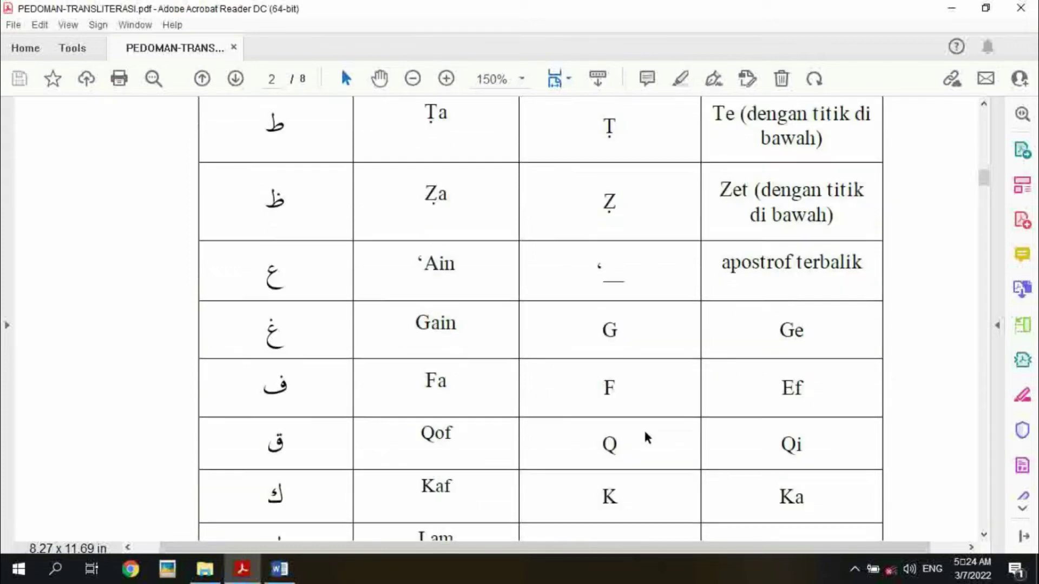
scroll(647, 437, "down", 1)
scroll(647, 437, "down", 3)
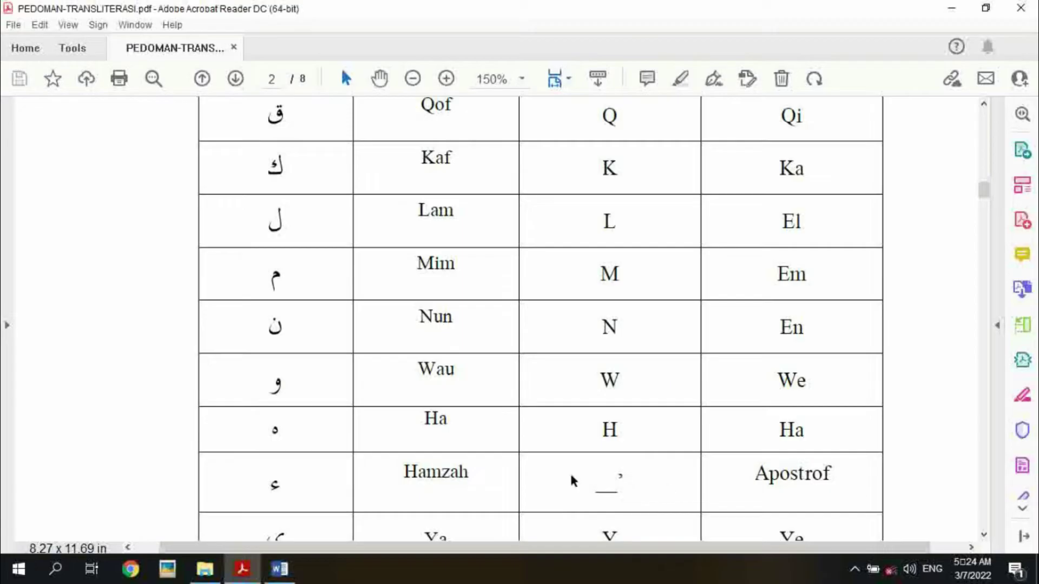
scroll(573, 478, "down", 1)
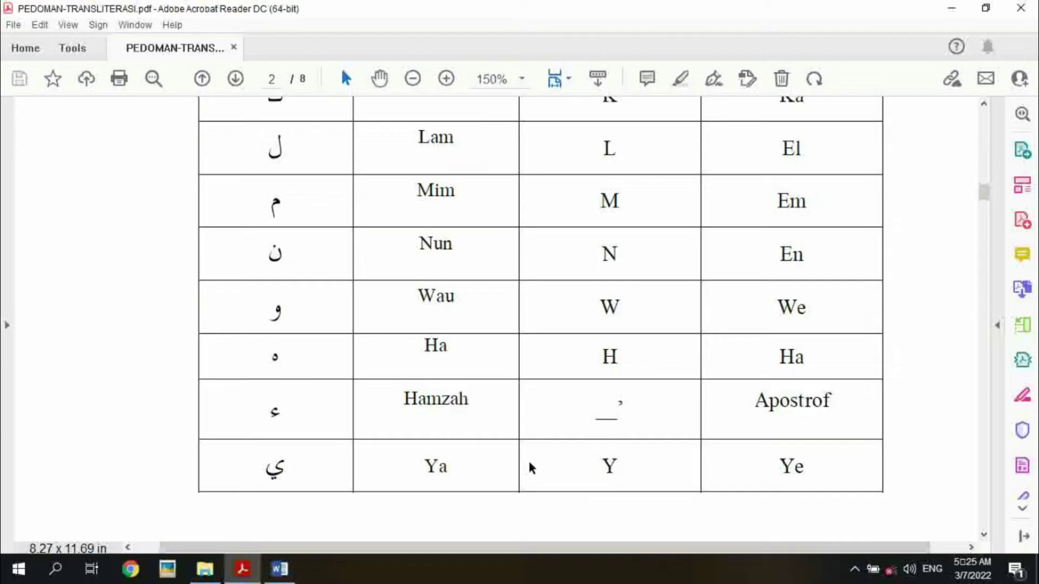
scroll(610, 413, "down", 2)
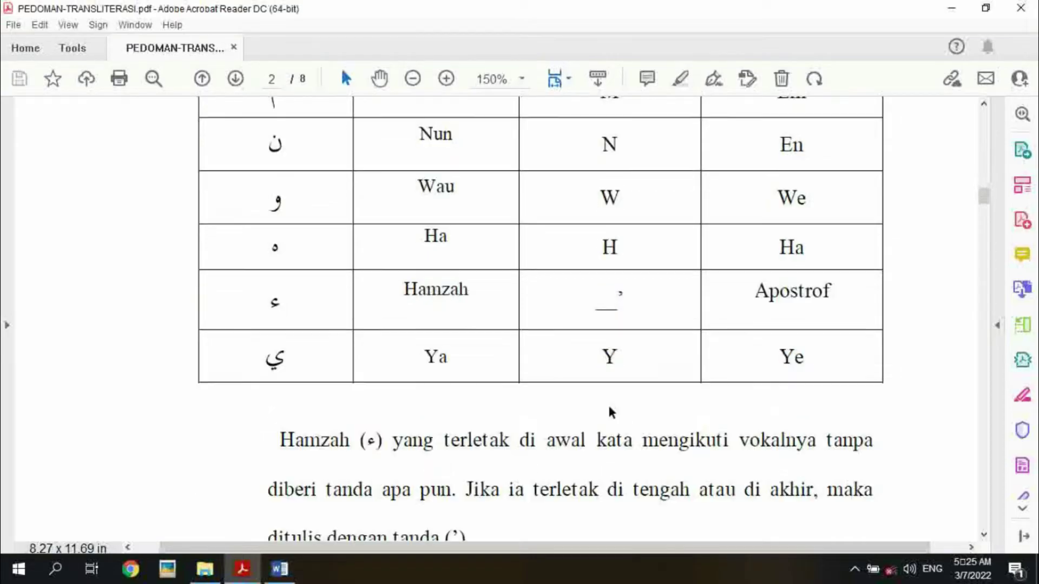
scroll(608, 403, "down", 4)
scroll(508, 414, "down", 3)
- Review the Vokal table (Fatḥah, Kasrah, Dammah) and the Maddah table
scroll(499, 416, "down", 4)
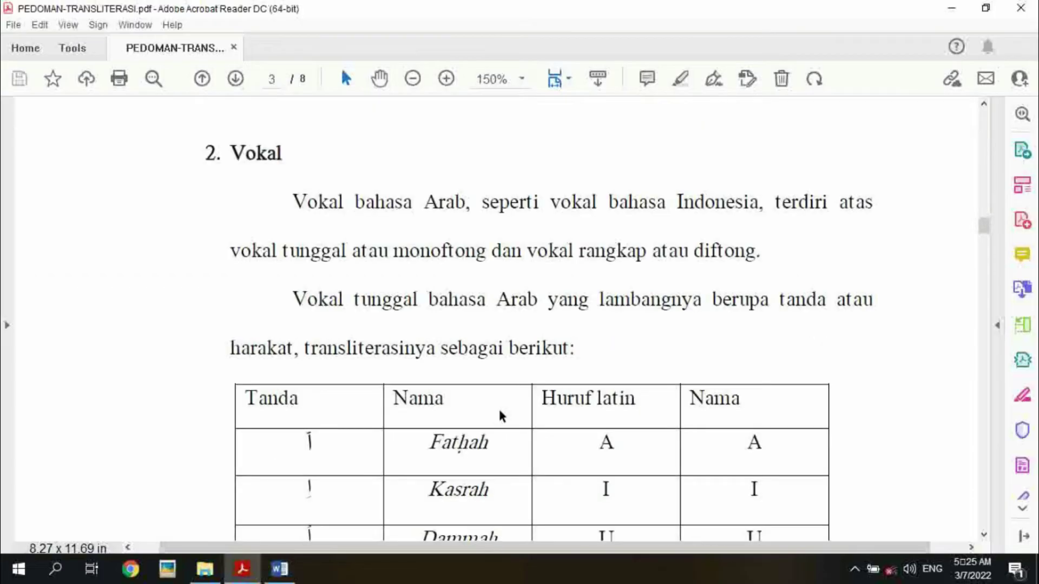
scroll(498, 413, "down", 2)
scroll(496, 413, "down", 2)
scroll(496, 412, "down", 4)
scroll(496, 412, "down", 2)
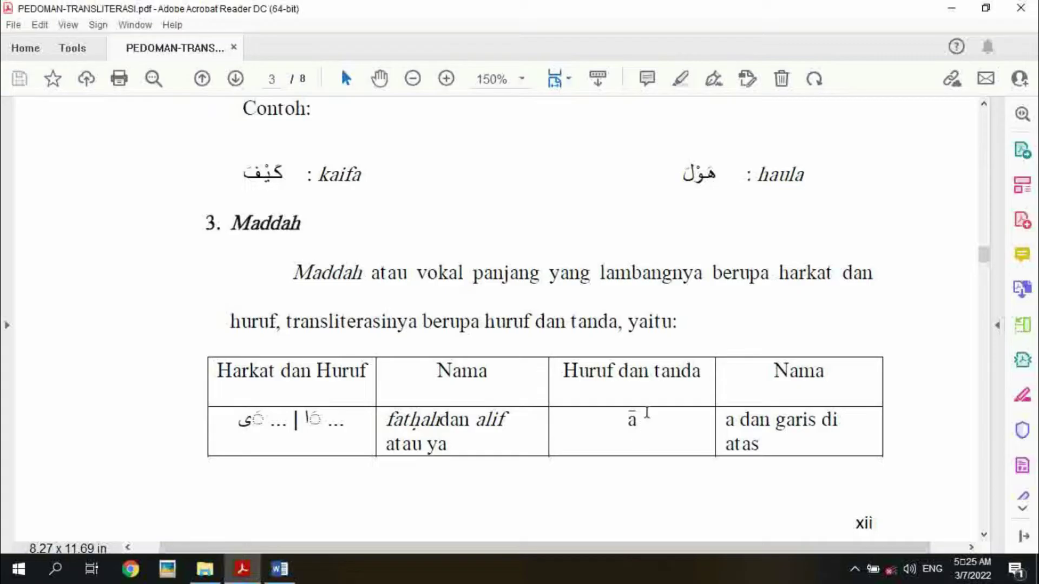
scroll(499, 387, "down", 5)
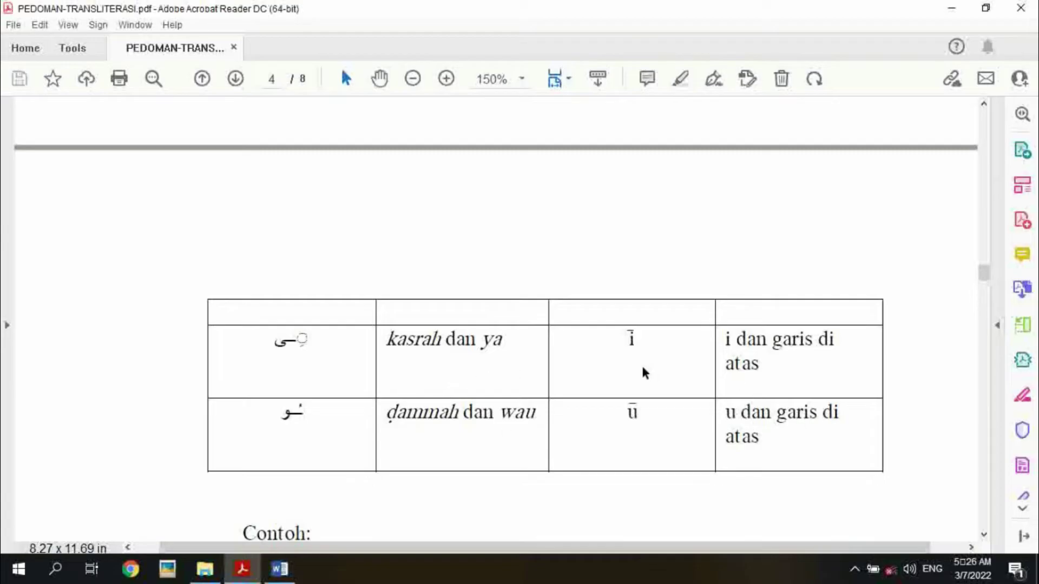
- Go back up to the consonant table on page 1 of the guide
scroll(521, 394, "up", 5)
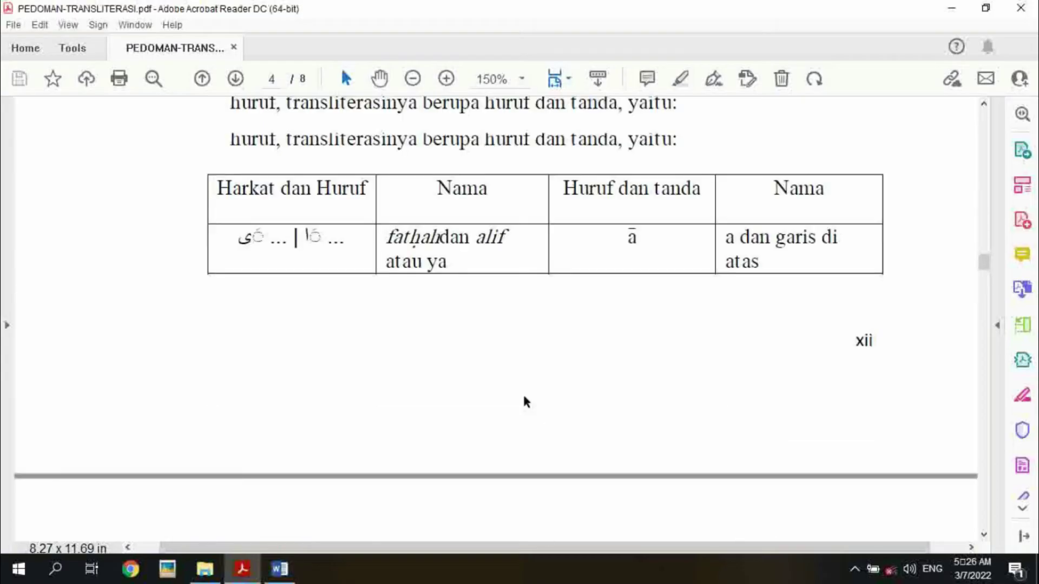
scroll(520, 395, "up", 5)
scroll(523, 395, "up", 5)
scroll(524, 393, "up", 5)
scroll(525, 391, "up", 5)
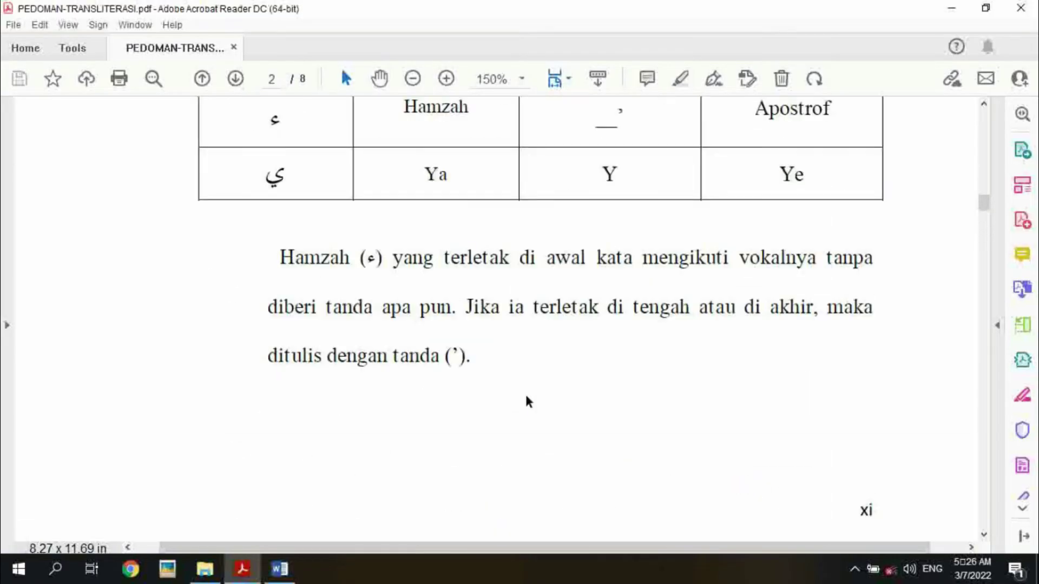
scroll(524, 395, "up", 5)
scroll(523, 401, "up", 5)
scroll(523, 406, "up", 5)
scroll(522, 406, "up", 5)
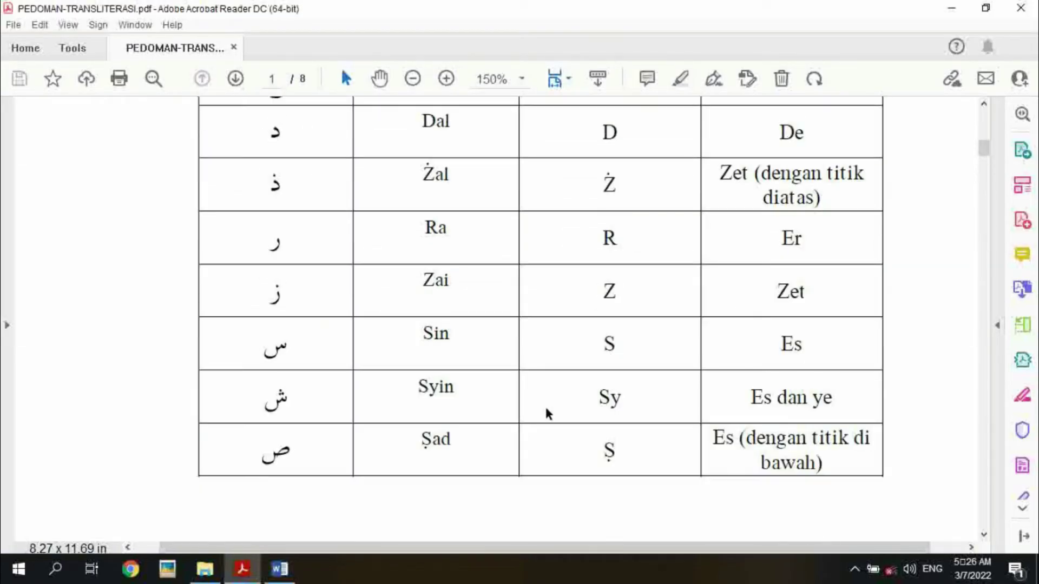
scroll(545, 413, "up", 5)
scroll(563, 434, "up", 5)
scroll(563, 433, "down", 3)
scroll(566, 429, "down", 5)
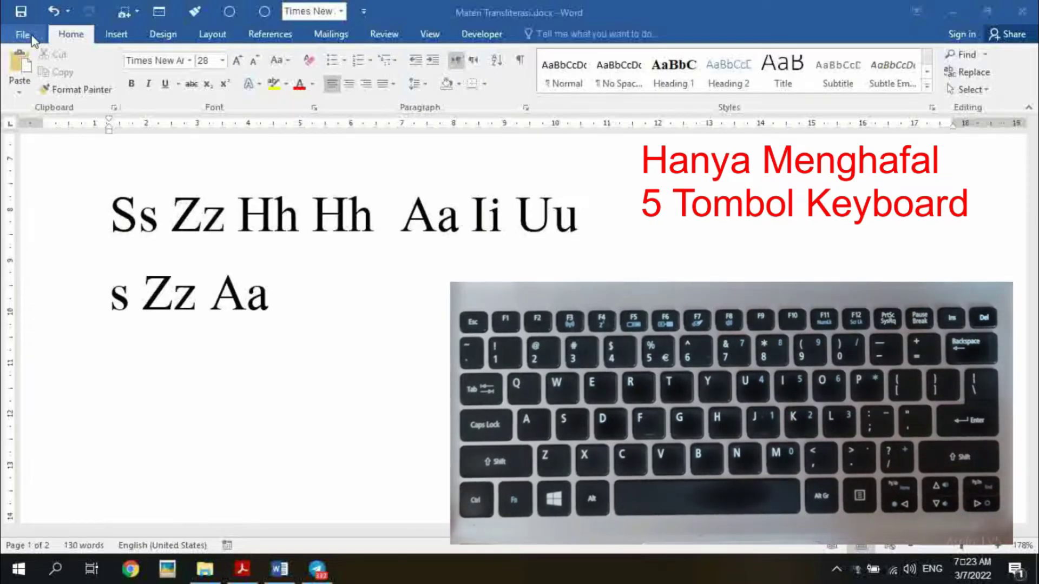
- Tab-indent the practice line Ss Zz Hh Hh Aa Ii Uu and put a period at its start
left_click(111, 213)
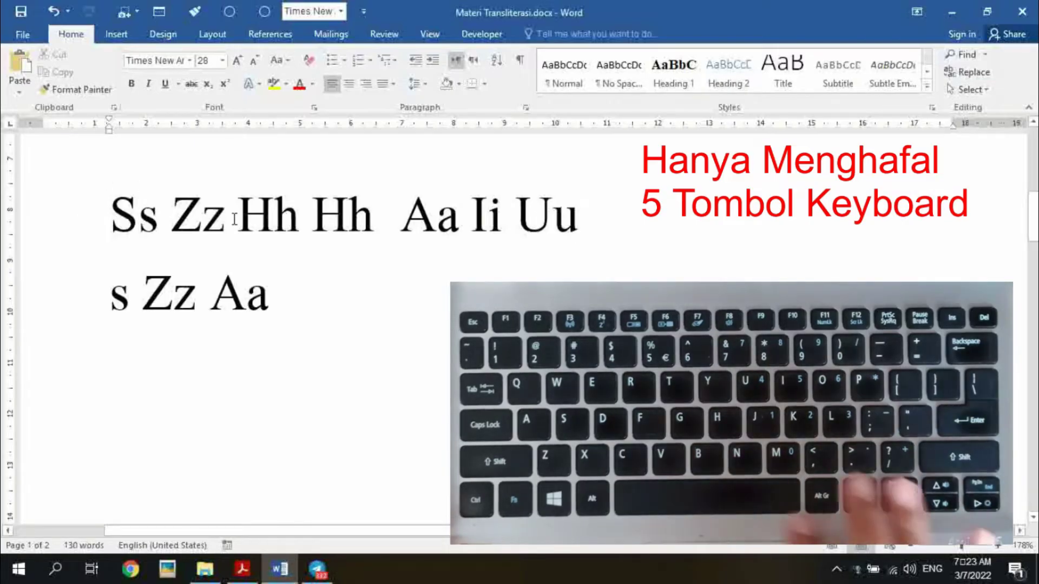
key("Tab")
key("Left")
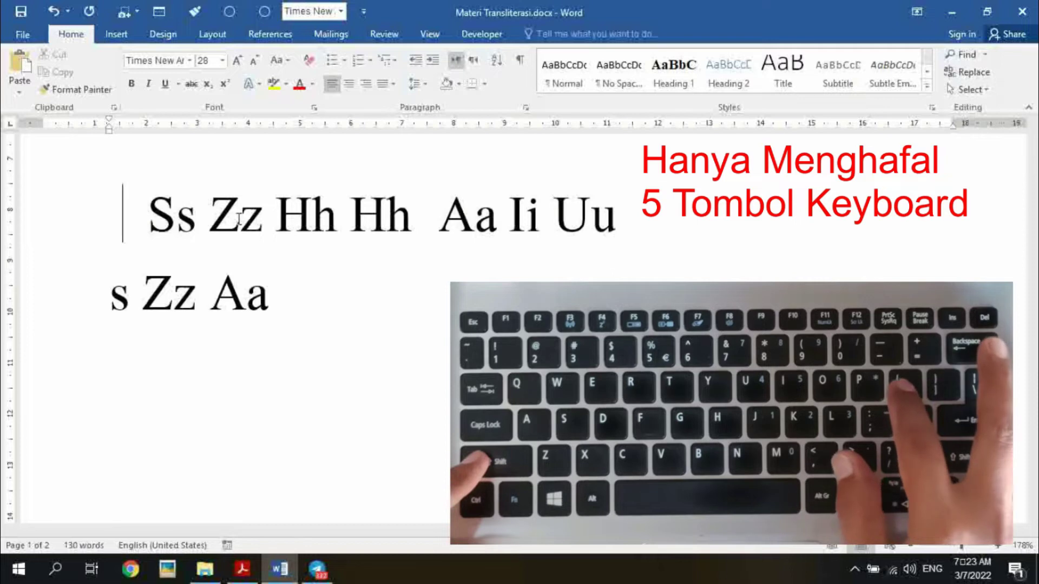
type(".")
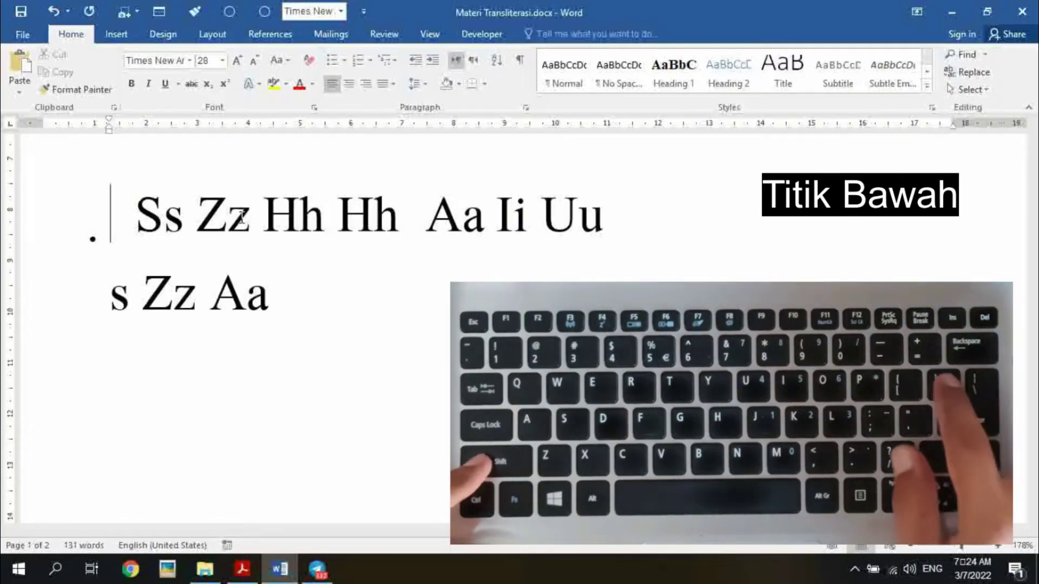
- Add combining dots below both letters of Ss to make Ṣṣ
type(".")
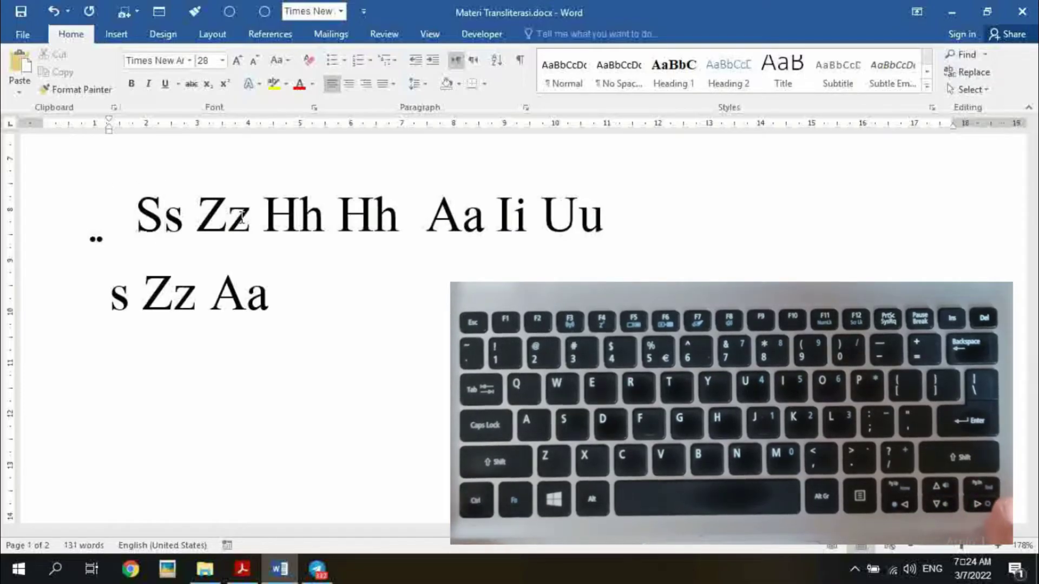
key("Left")
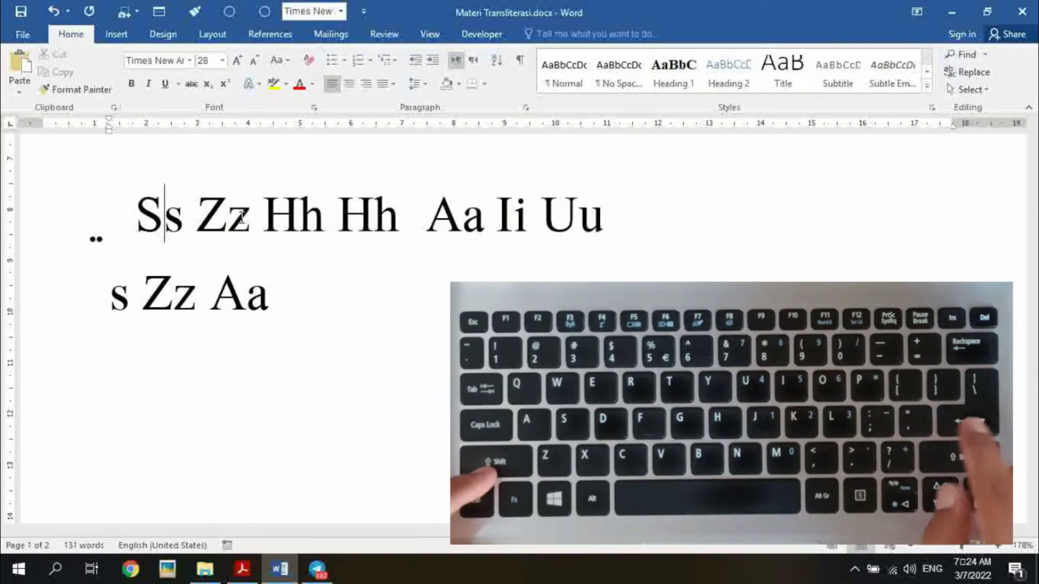
key("Right")
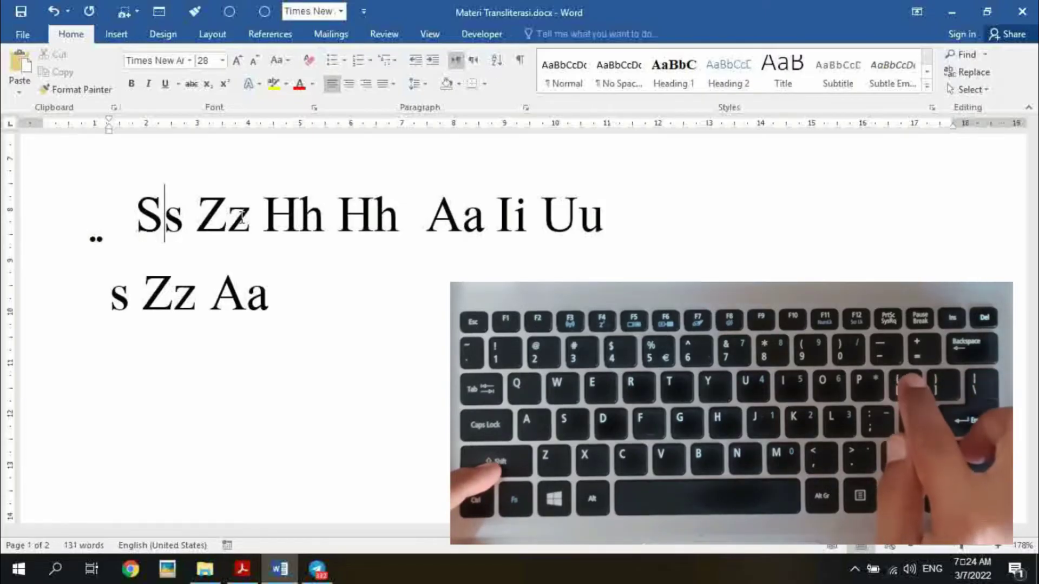
type("̣")
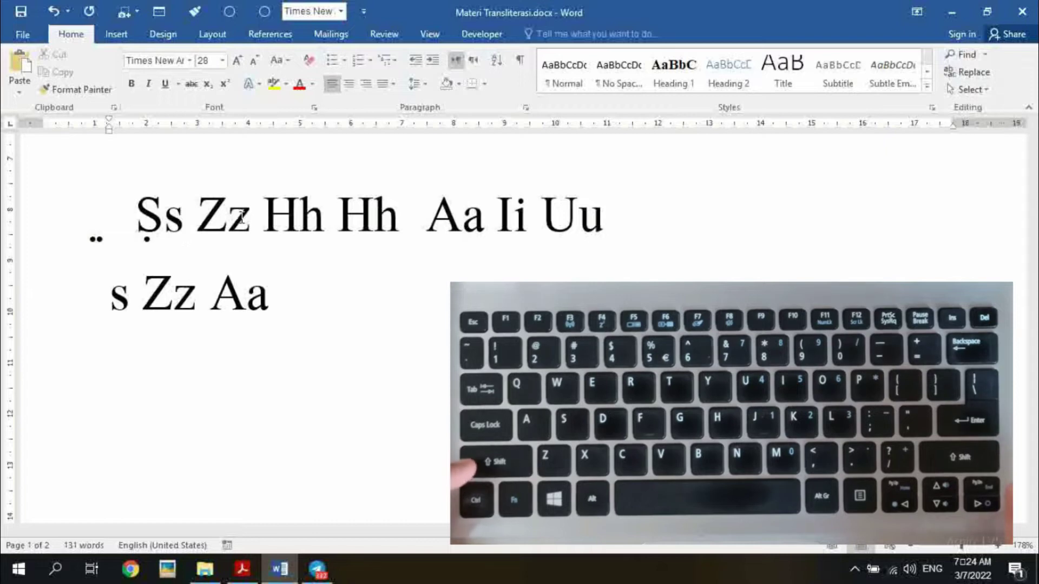
key("Right")
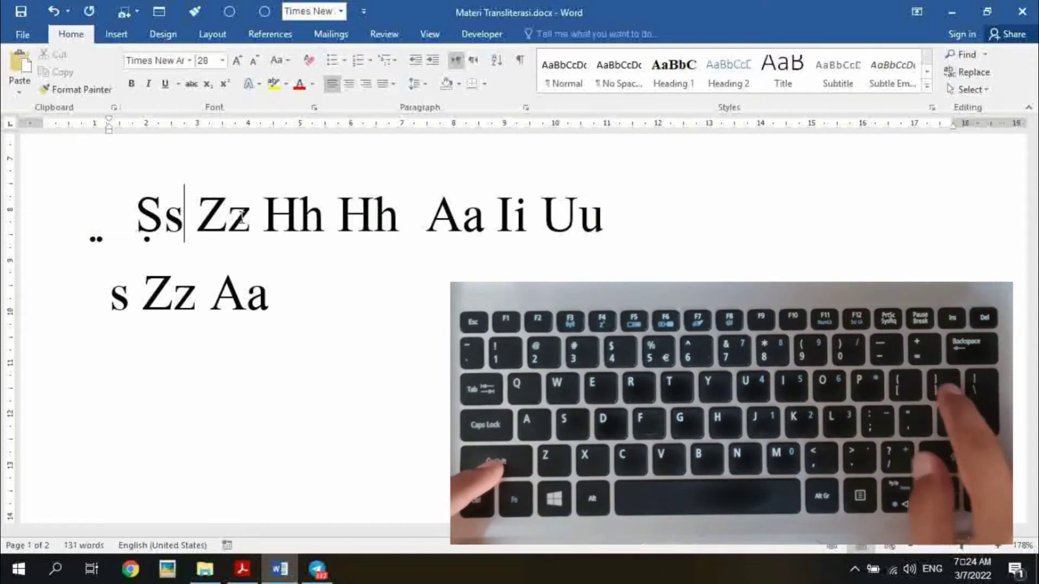
type("̣")
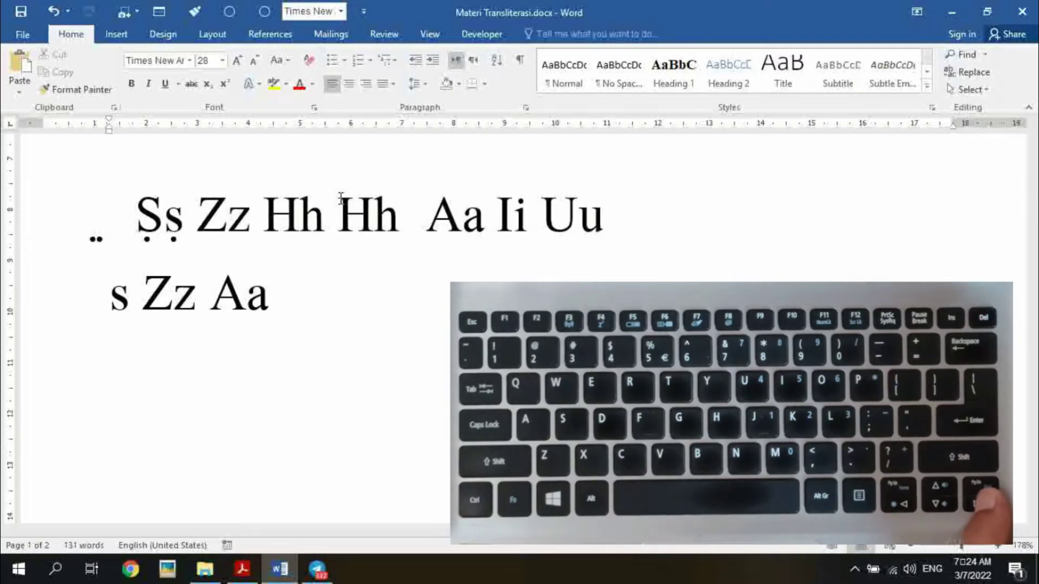
- Put dots above the first-line Zz pair to make Żż
key("Right")
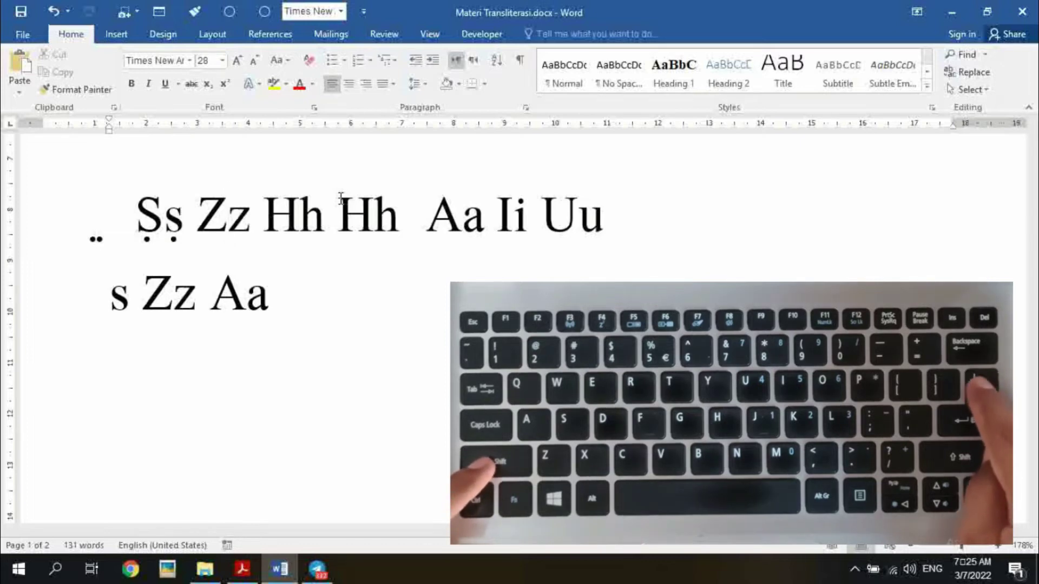
key("shift+backslash")
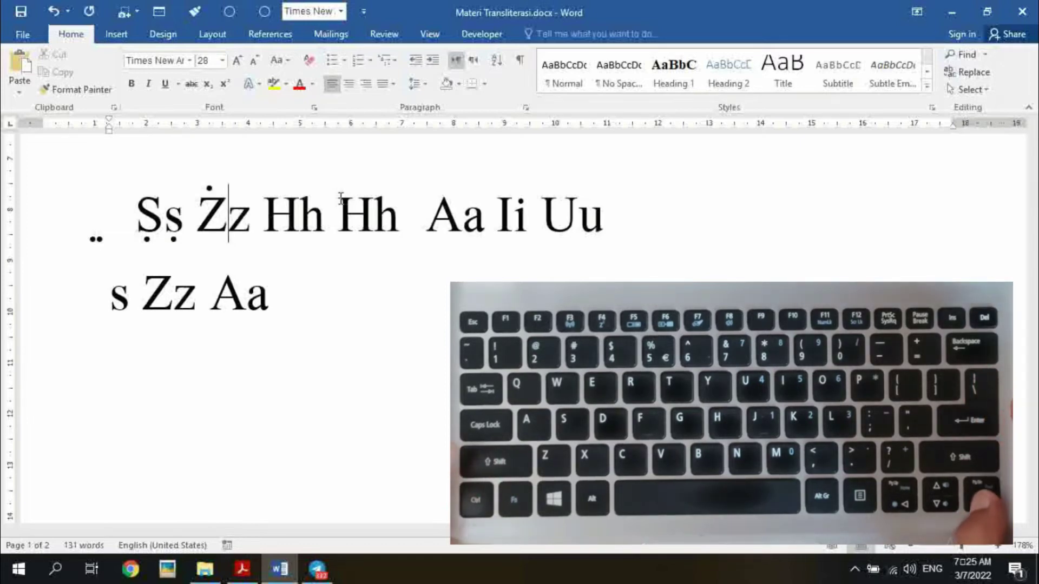
key("Right")
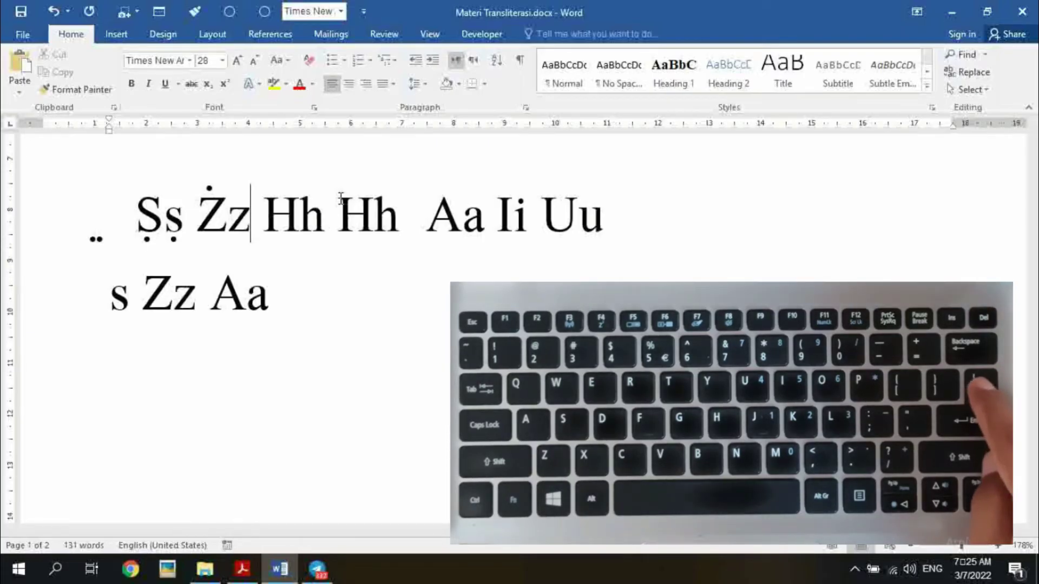
key("backslash")
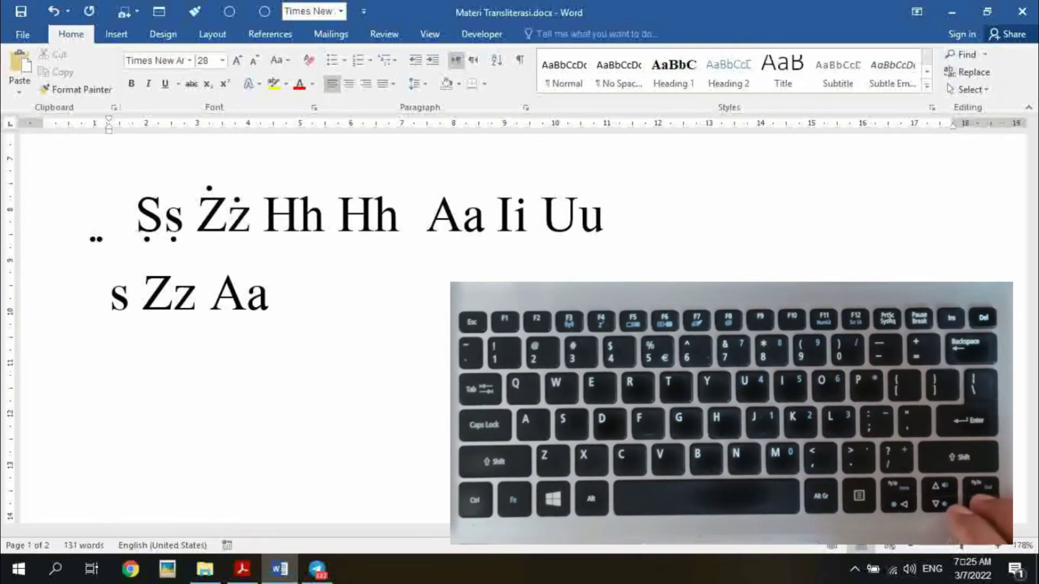
- Add dots below both Hh pairs so they read Ḥḥ Ḥḥ
key("Right")
key("Right")
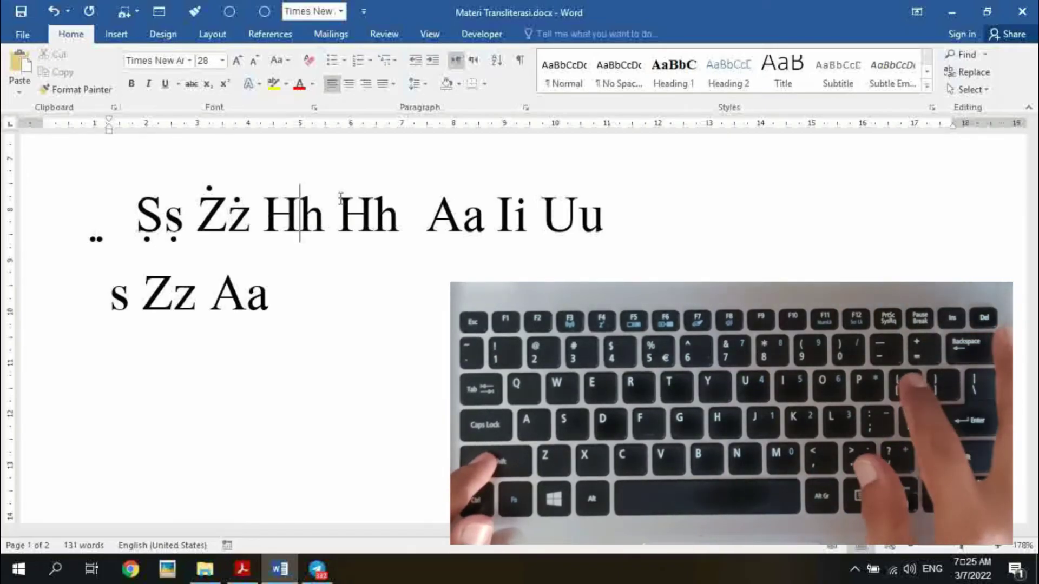
key("ctrl+/")
key("Right")
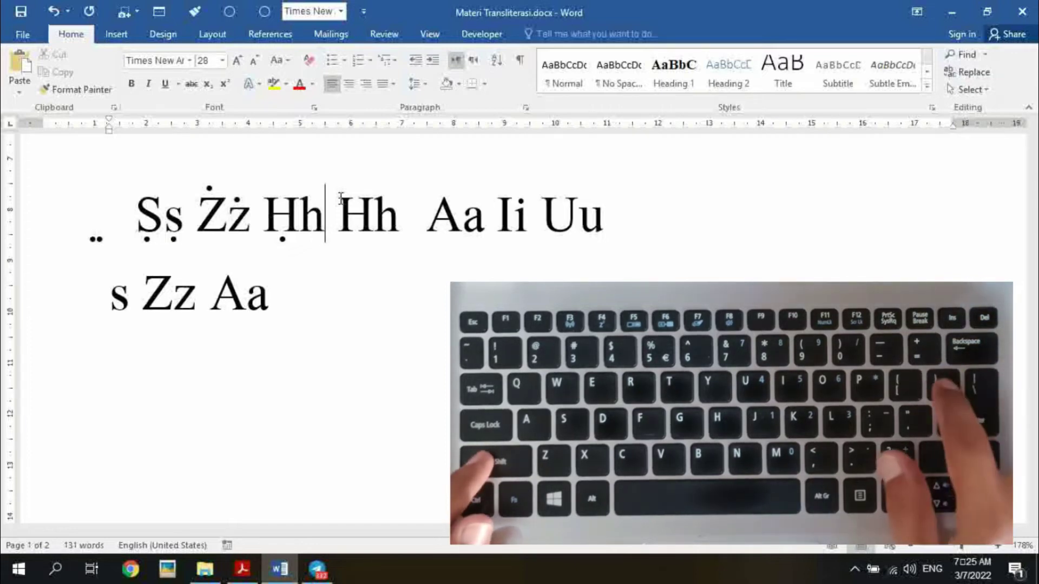
key("ctrl+/")
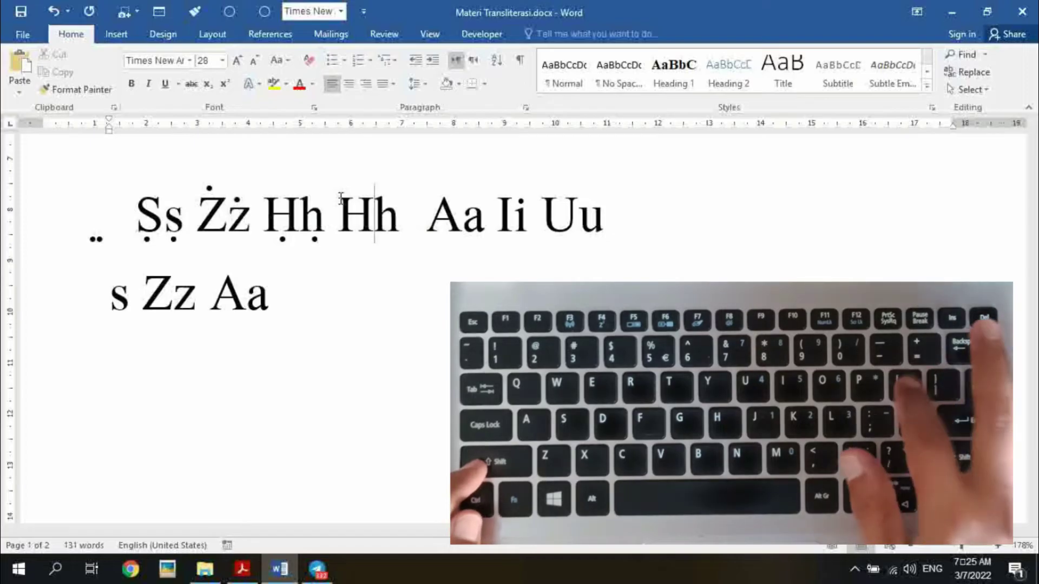
key("ctrl+/")
key("Right")
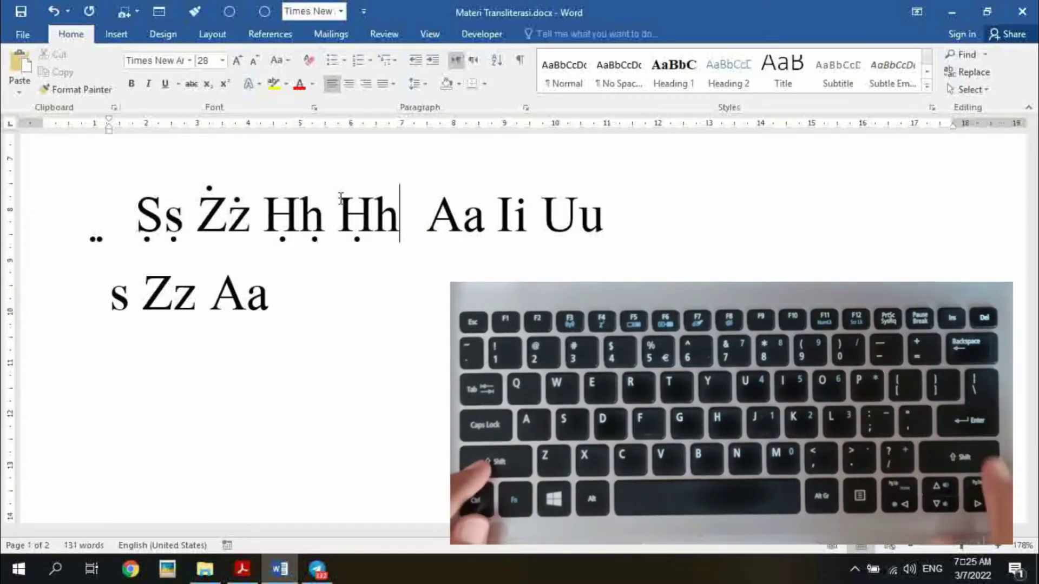
key("ctrl+/")
- Put dots above the second line's Zz to make Żż
key("Down")
key("Left")
key("Left")
key("Left")
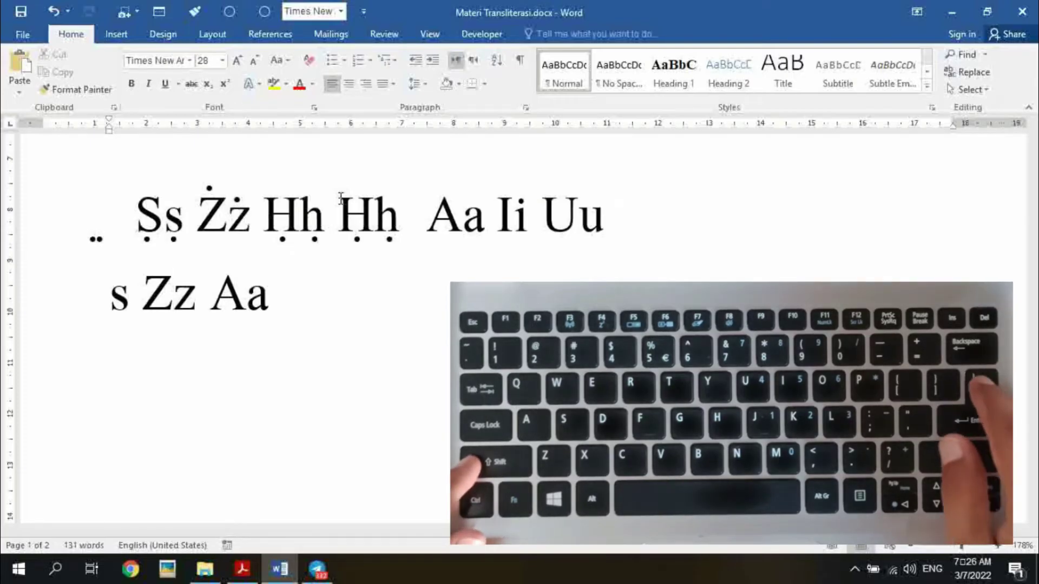
key("ctrl+shift+backslash")
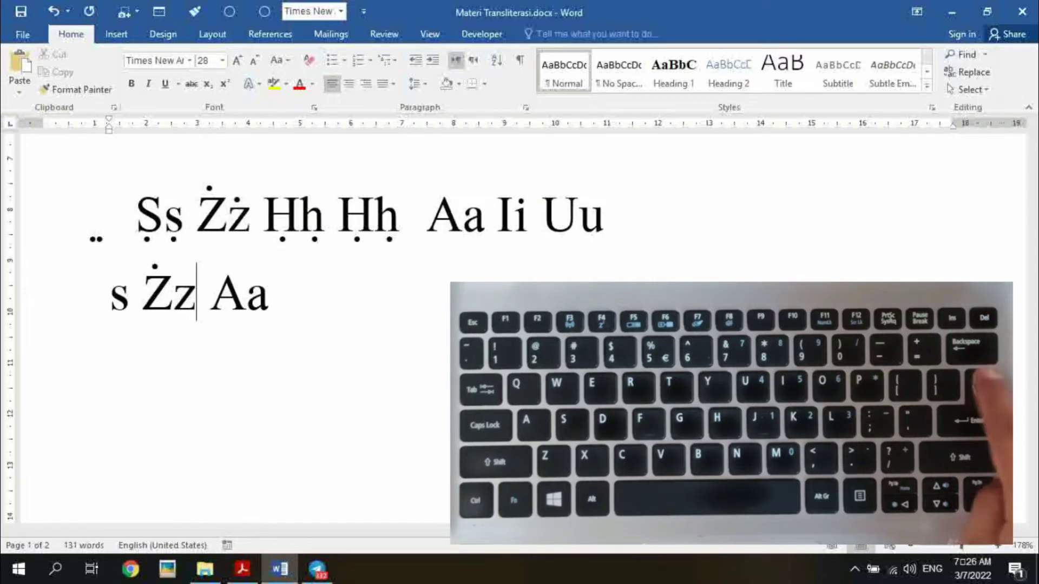
key("ctrl+shift+backslash")
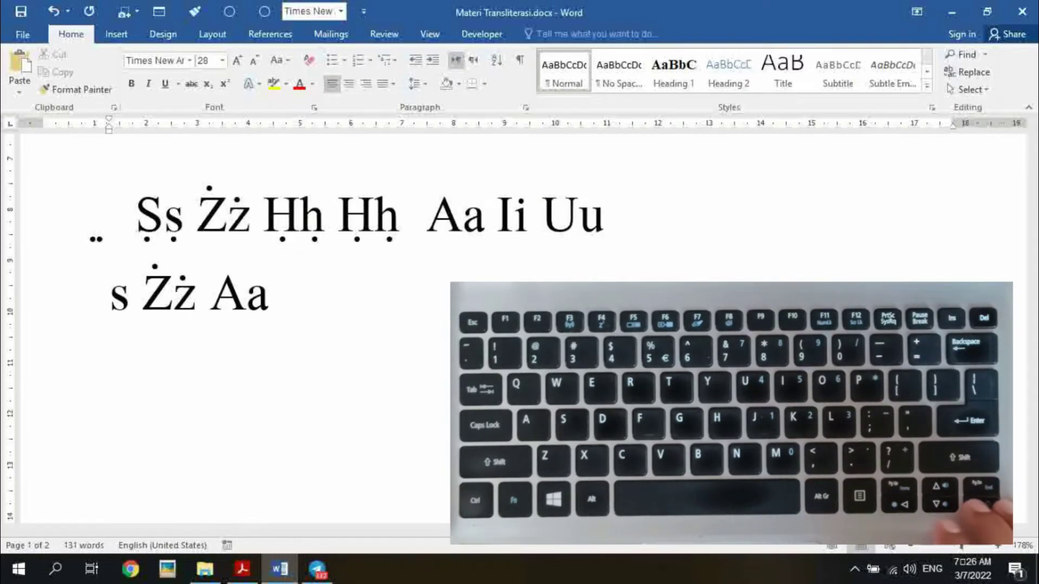
key("Right")
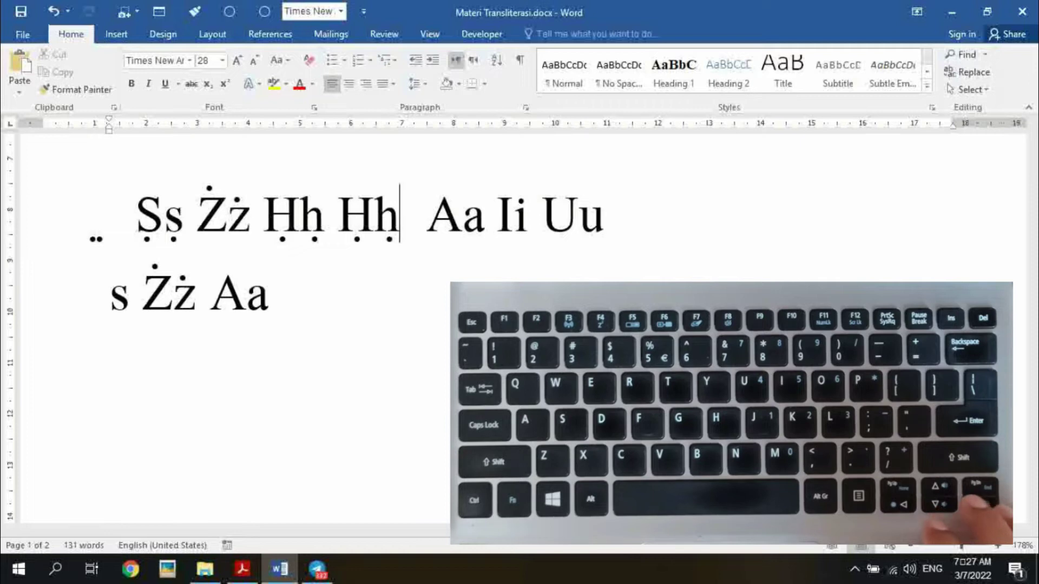
- Add combining macrons to the vowels so the practice line shows Āā, Īi and Ūū
key("Right")
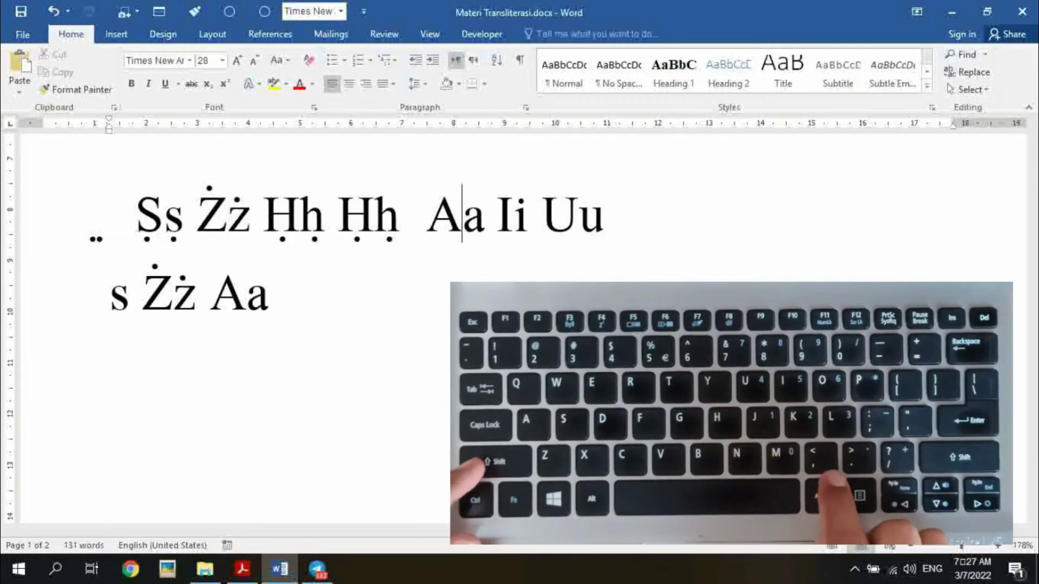
key("shift+comma")
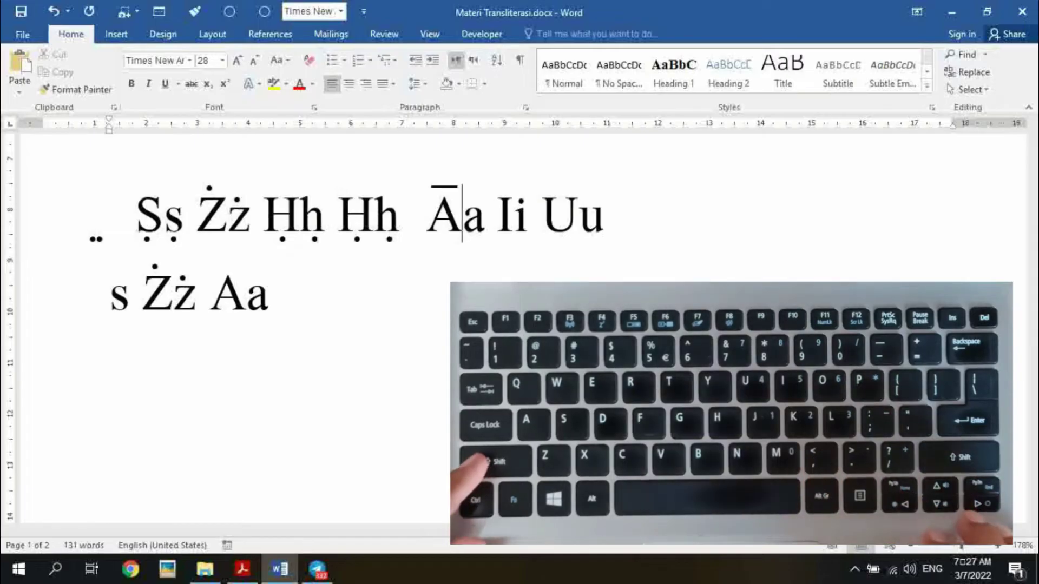
key("Right")
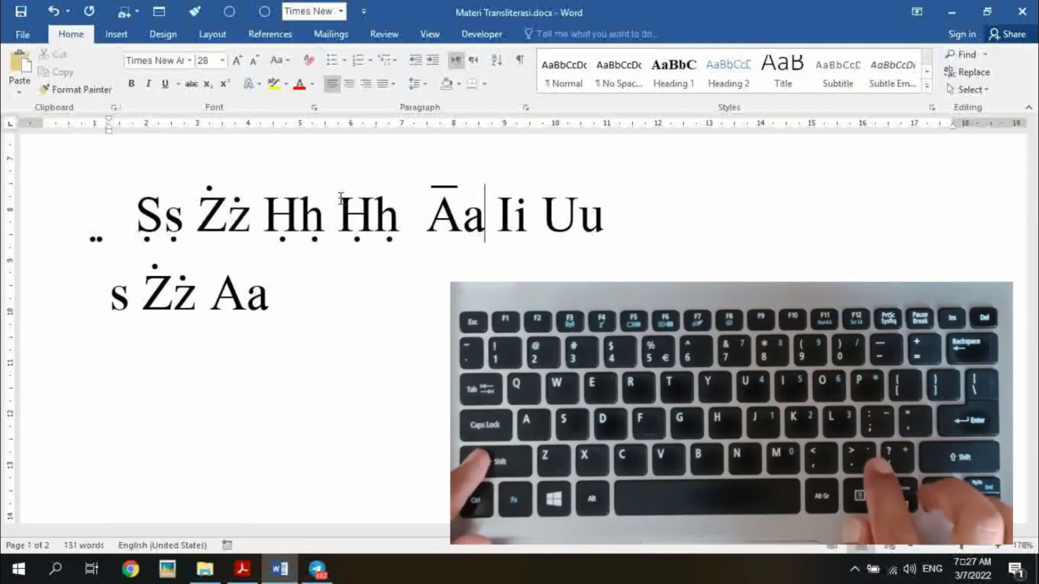
key("shift+period")
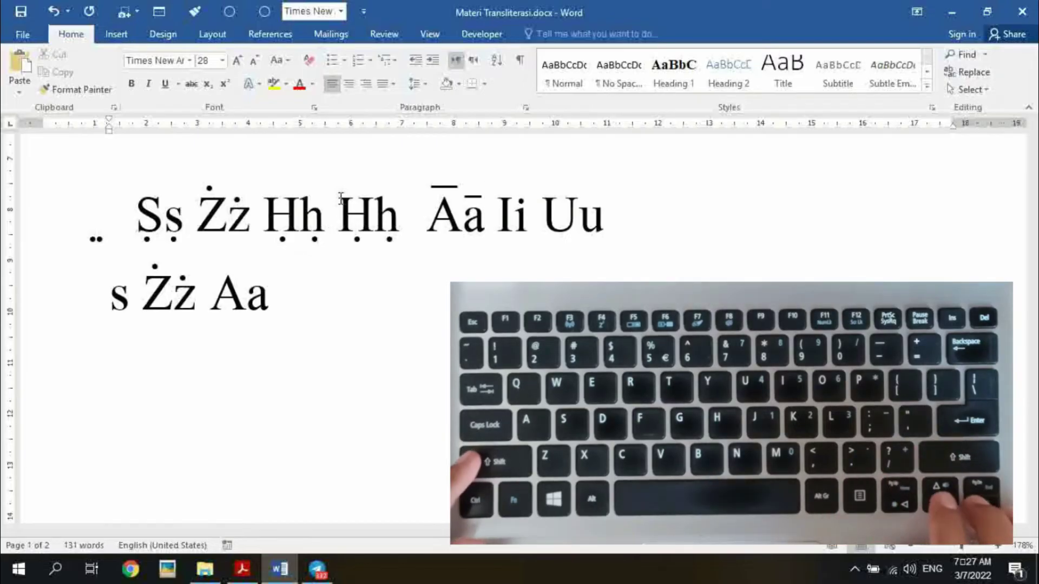
key("Right")
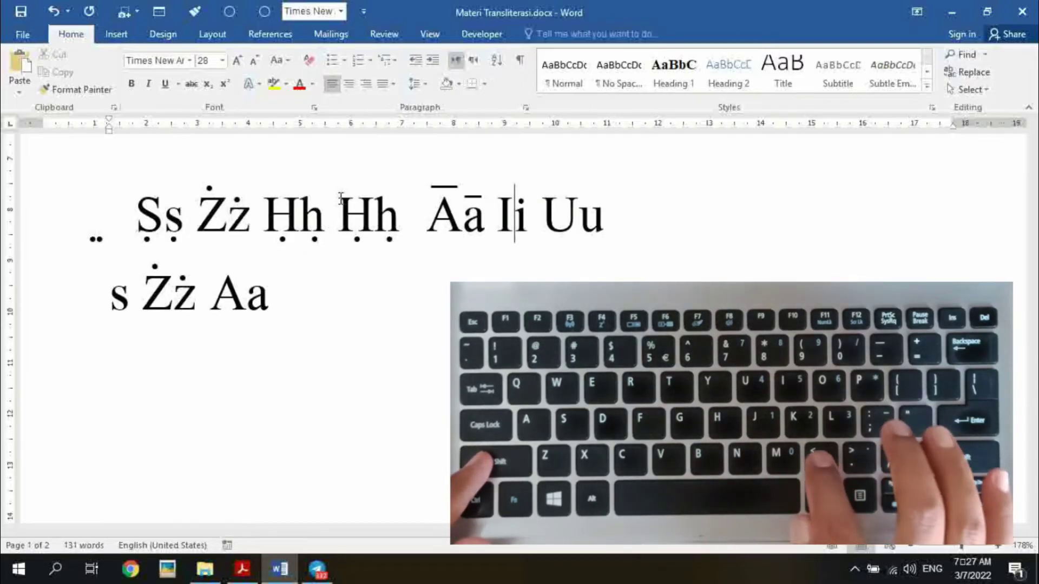
key("shift+period")
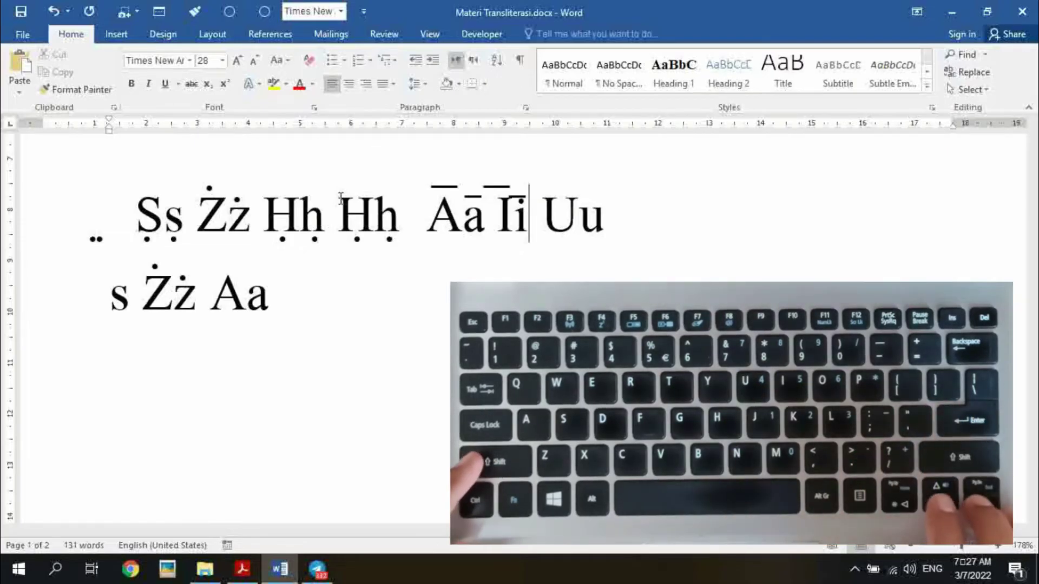
key("Right")
key("Right")
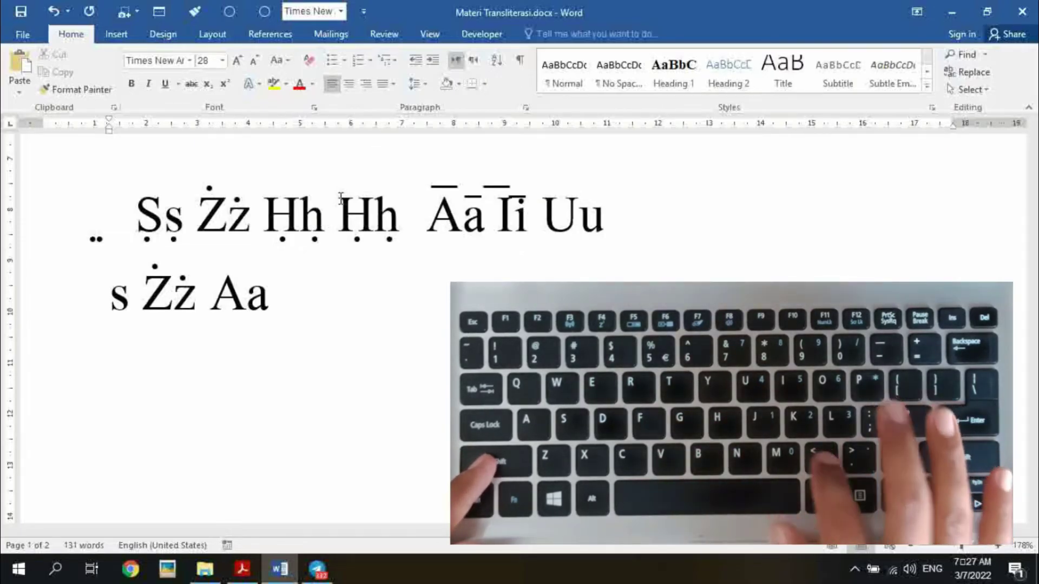
key("ctrl+shift+minus")
key("Right")
key("ctrl+shift+minus")
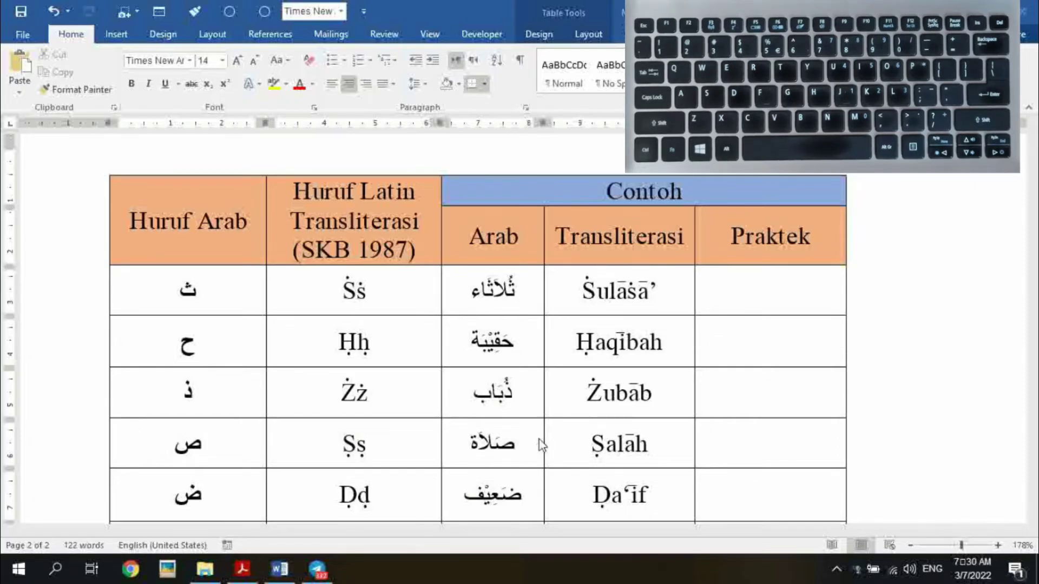
- Look over the transliteration table down to the Su’ila row and back up to its header
scroll(534, 449, "down", 2)
scroll(533, 449, "down", 3)
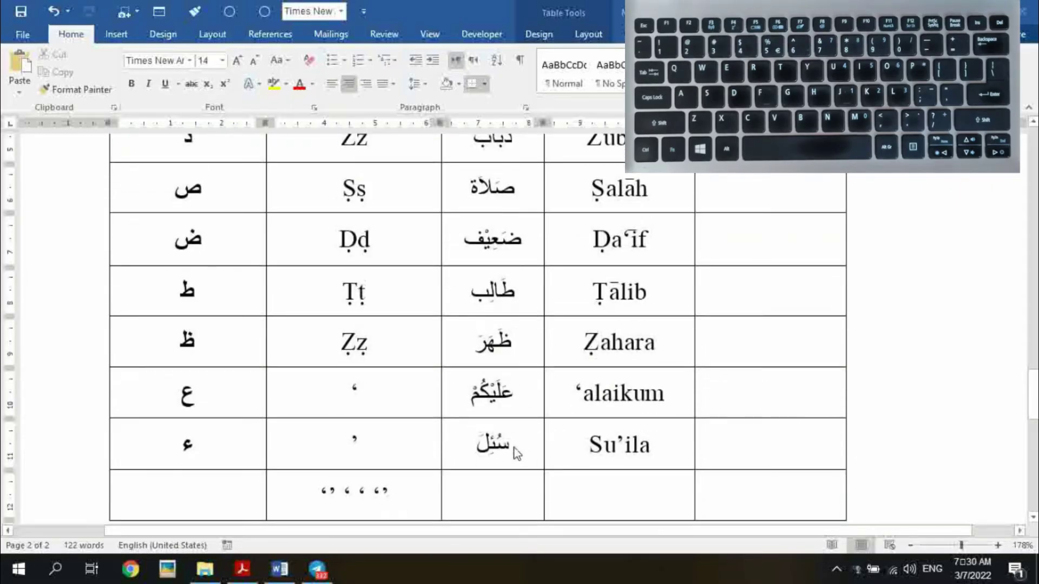
scroll(514, 460, "up", 4)
scroll(514, 454, "up", 2)
scroll(515, 453, "down", 1)
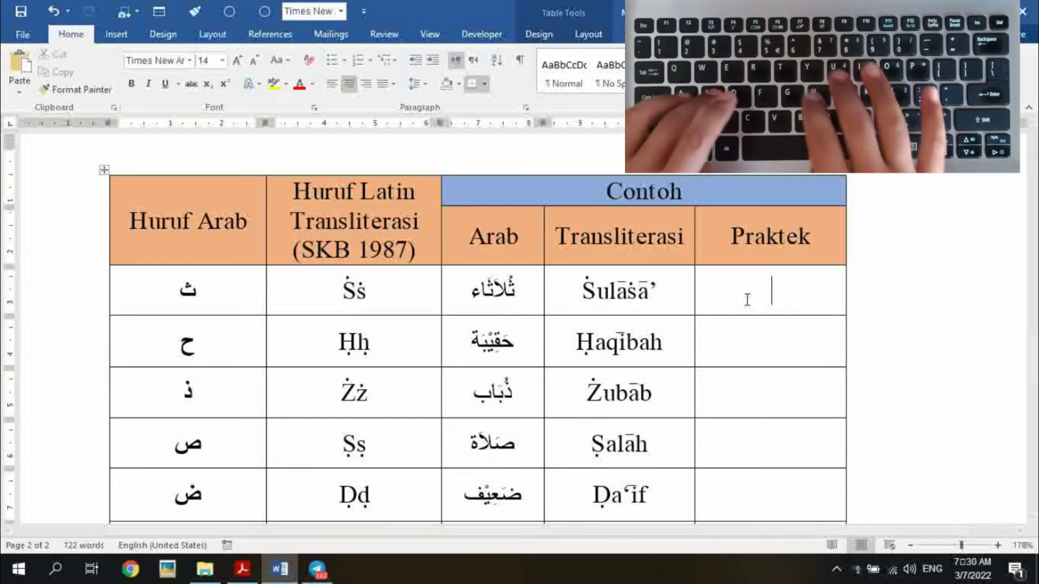
- Type sulasa' in the first Praktek cell, then add the dotted S and macrons to form Ṡulāsā’
type("sulasa")
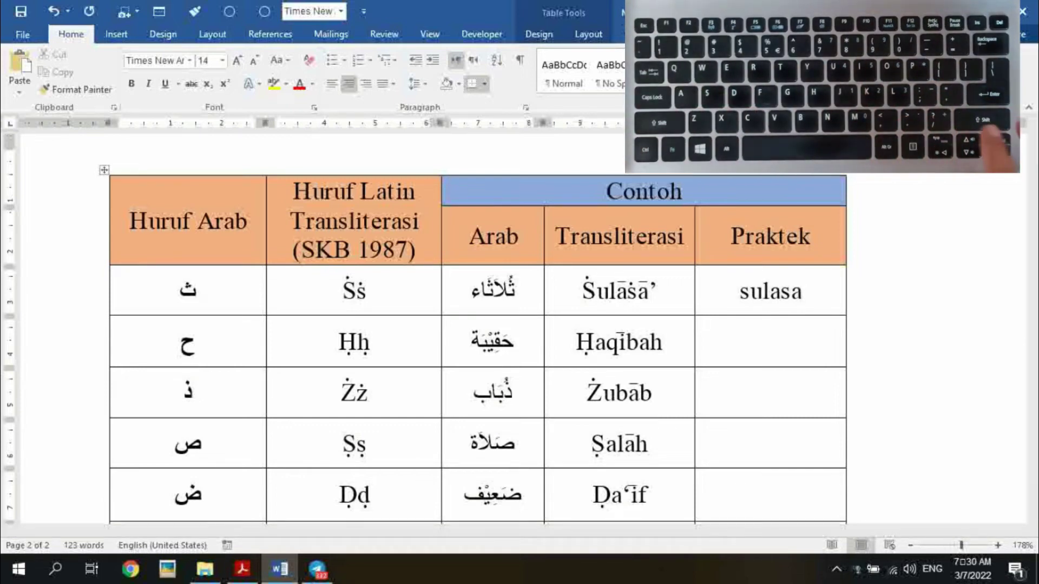
type("'")
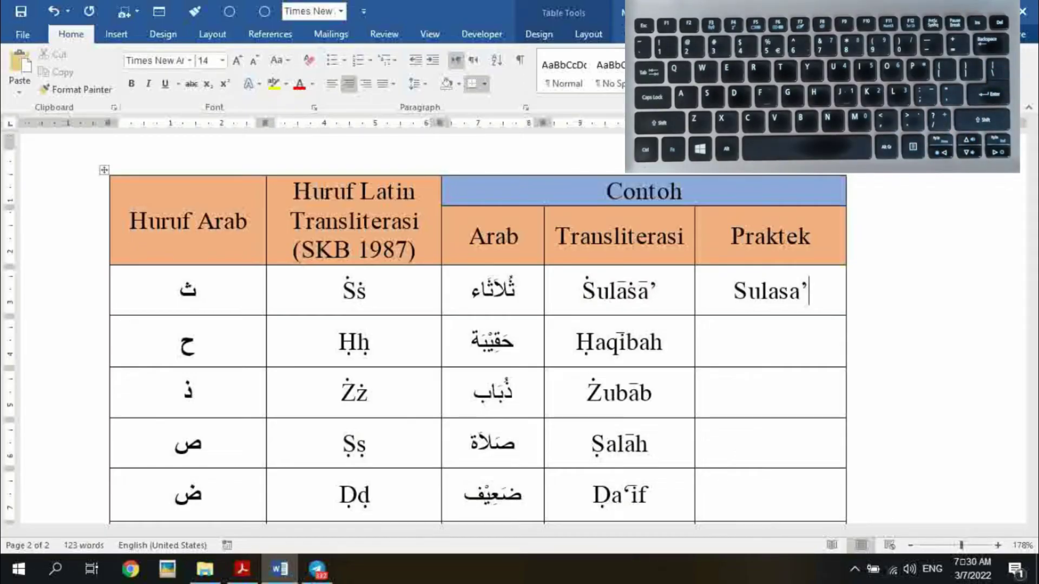
key("Left")
key("Left")
key("Left")
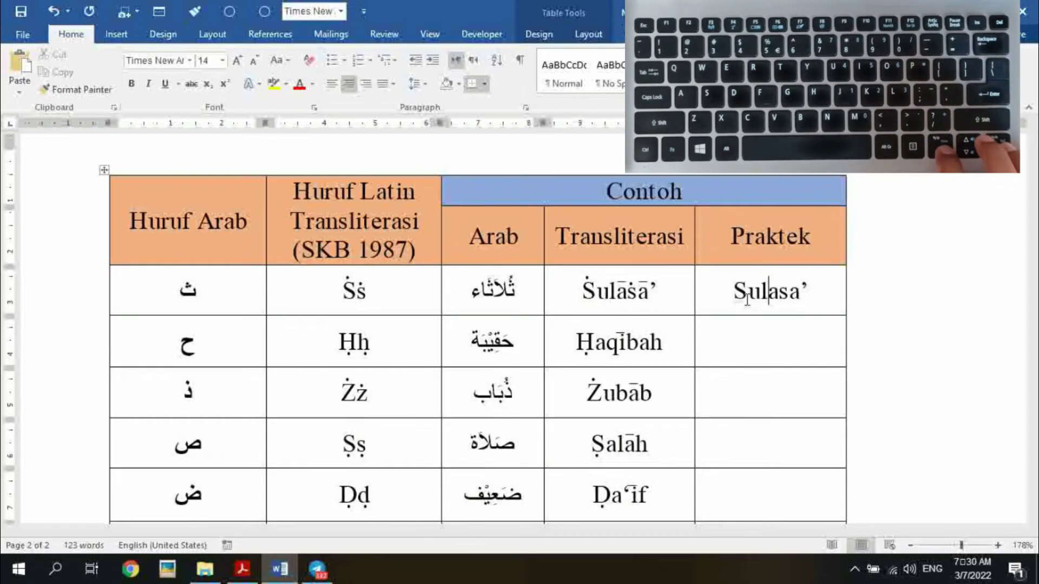
key("Left")
key("Left")
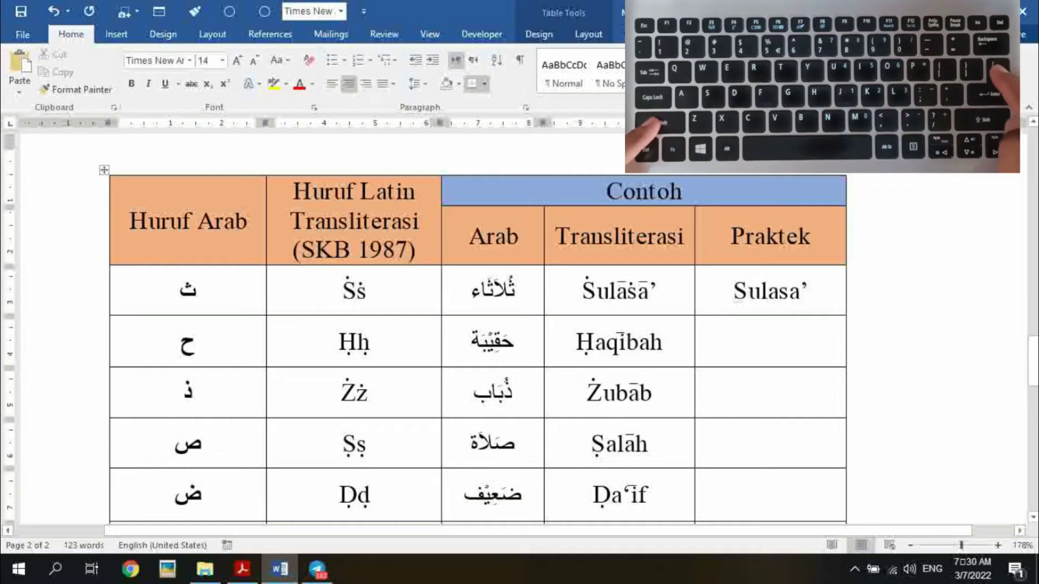
key("ctrl+shift+backslash")
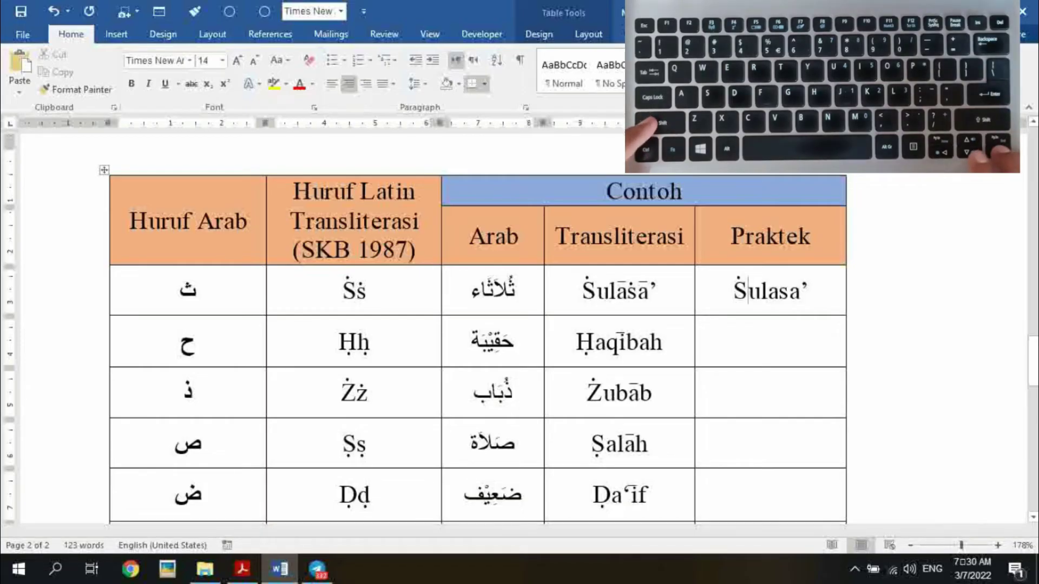
key("Right")
key("Right")
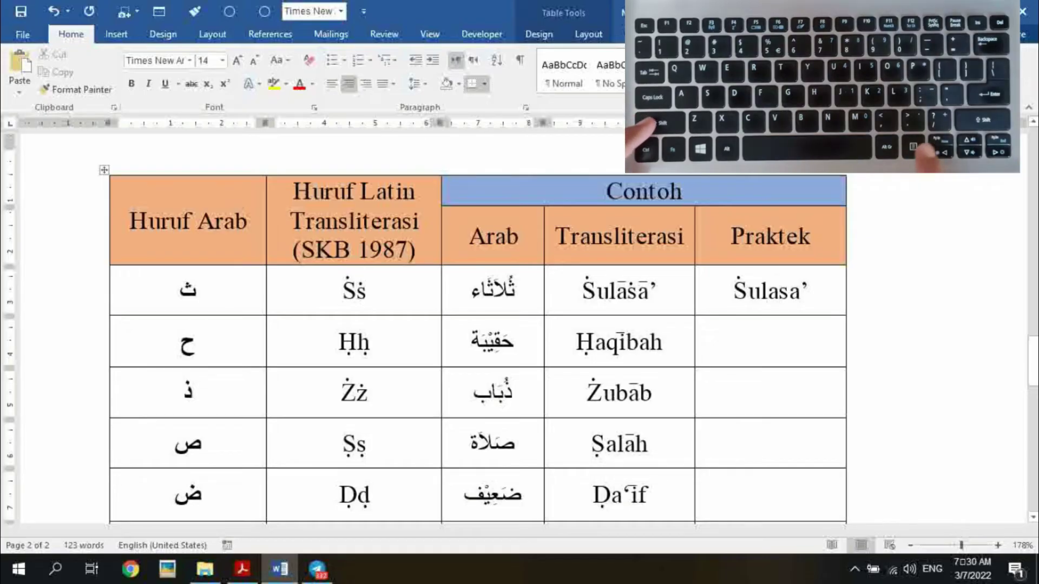
key("ctrl+shift+comma")
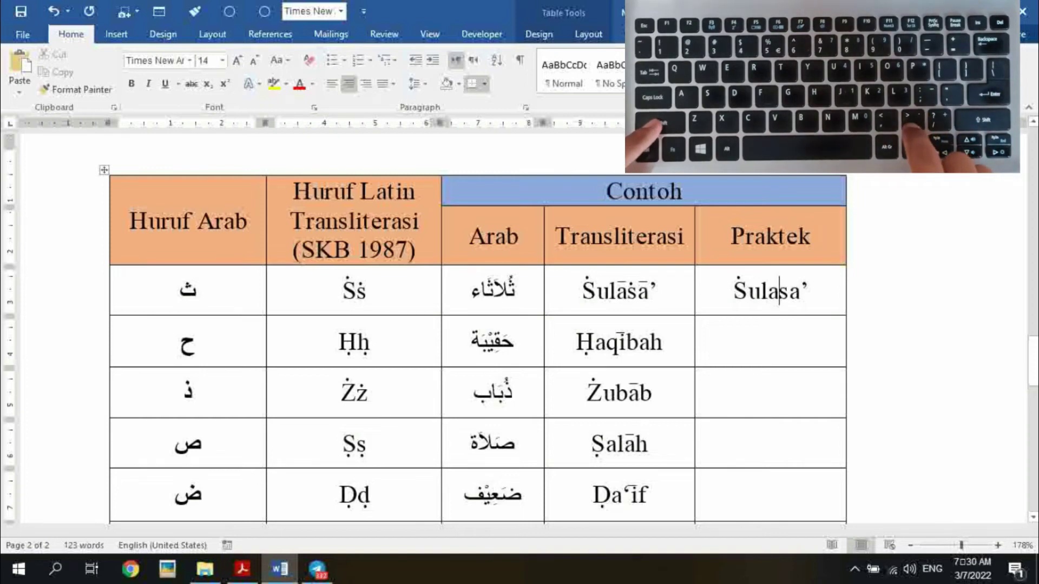
key("Right")
key("Right")
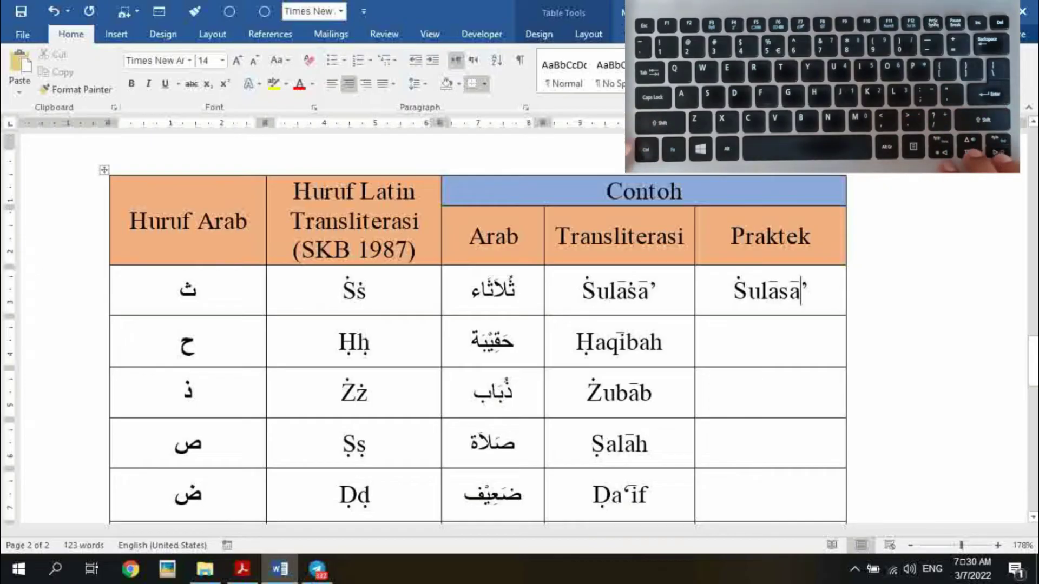
key("Down")
- Type haqibah into the Ḥaqībah row's Praktek cell, fixing a typo
type("ha")
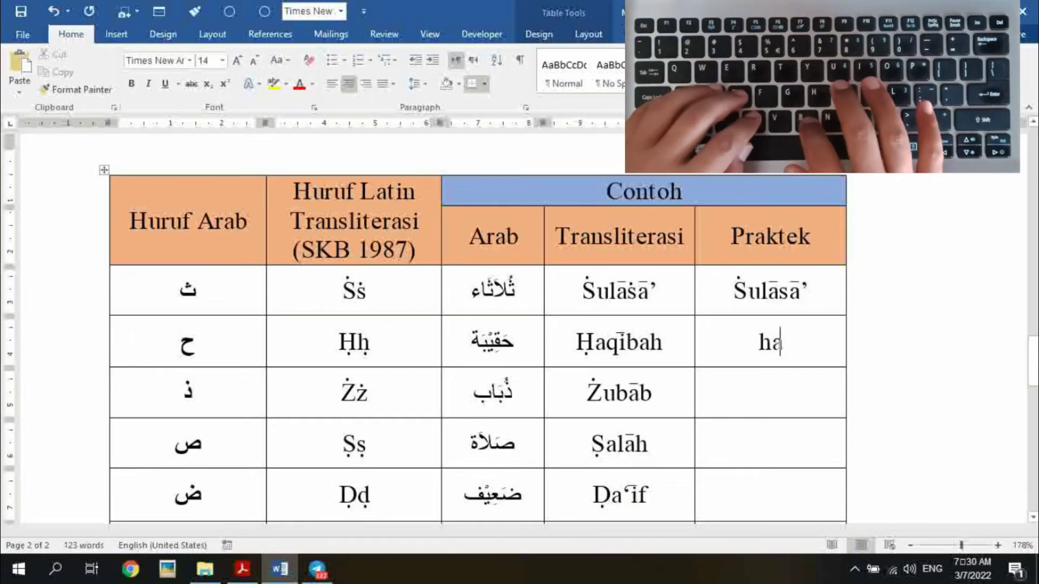
type("b")
key("BackSpace")
type("q")
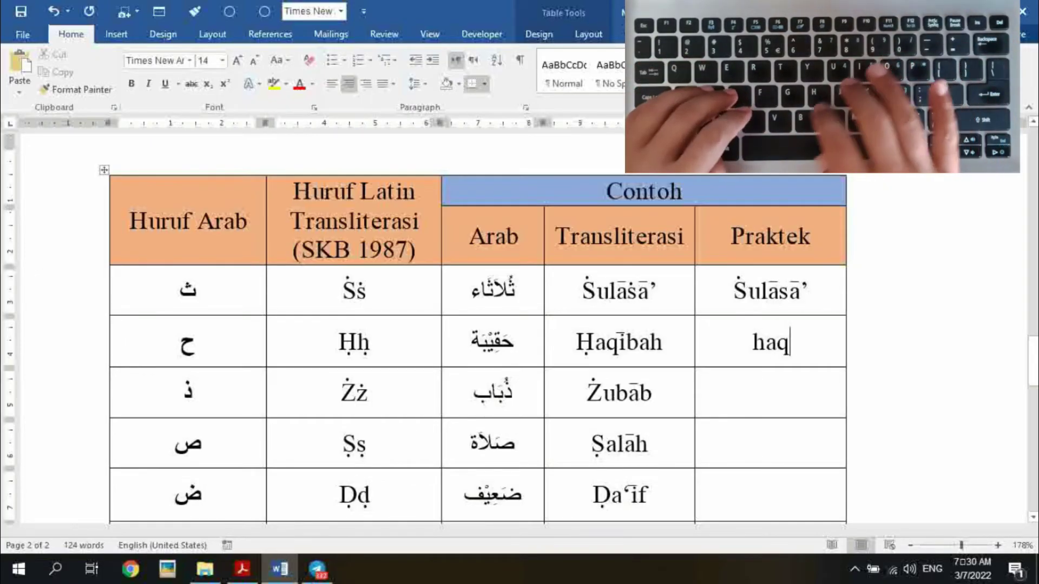
type("ibah")
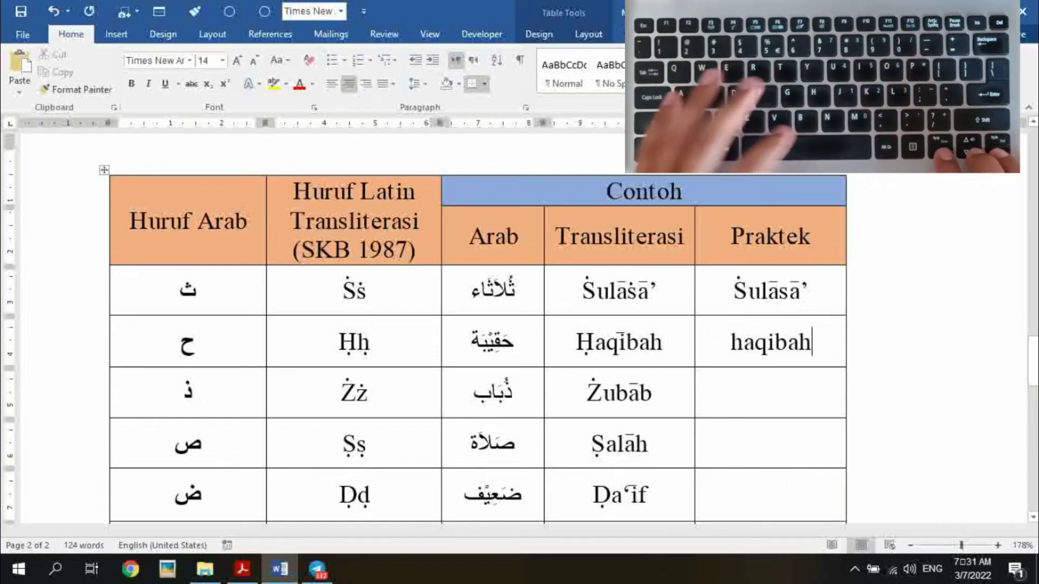
key("ctrl+Left")
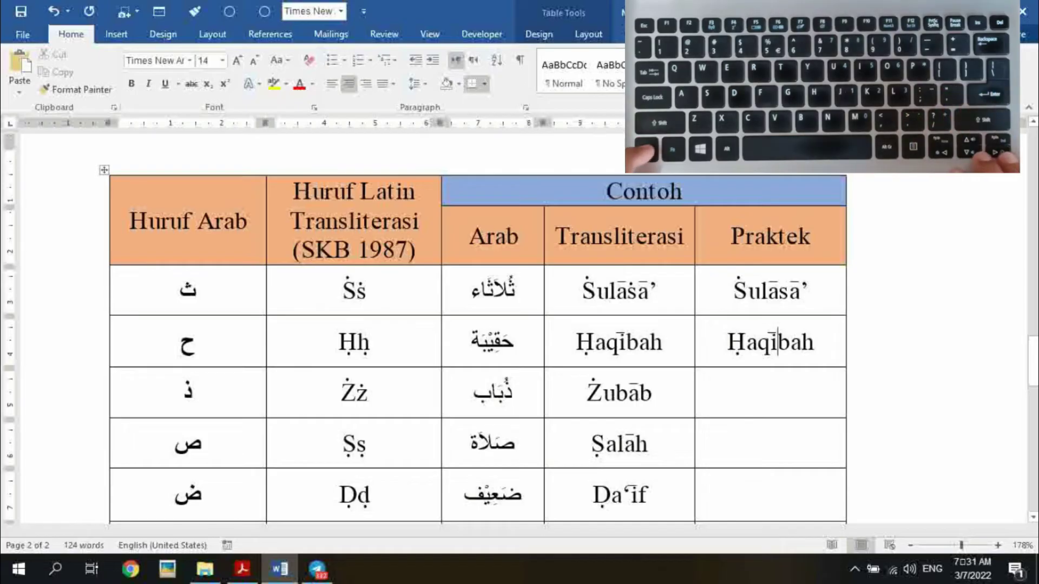
key("Down")
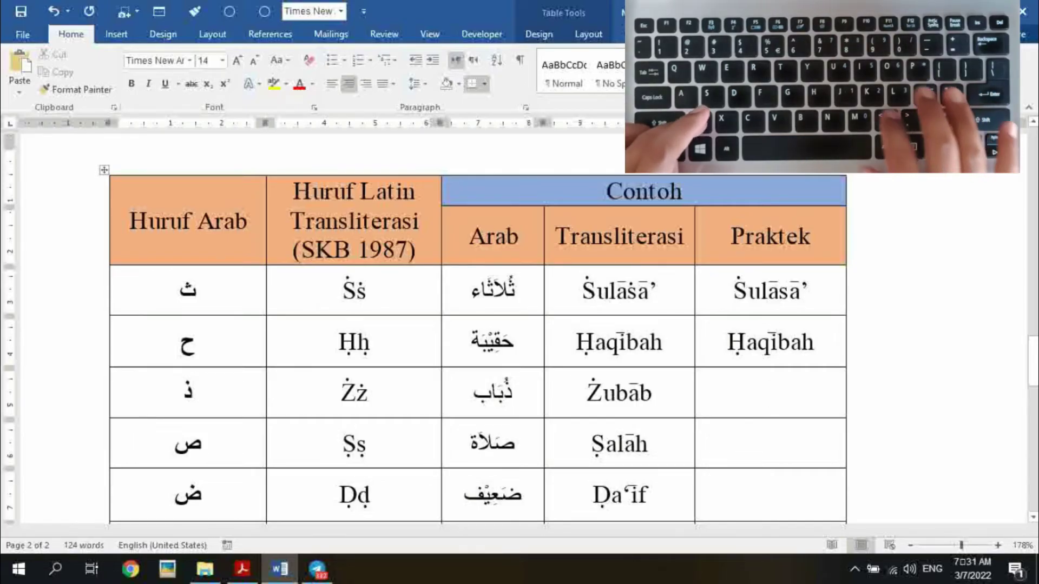
- Enter zubab in the next Praktek cell and add the dot above Z for Żubāb
type("zu")
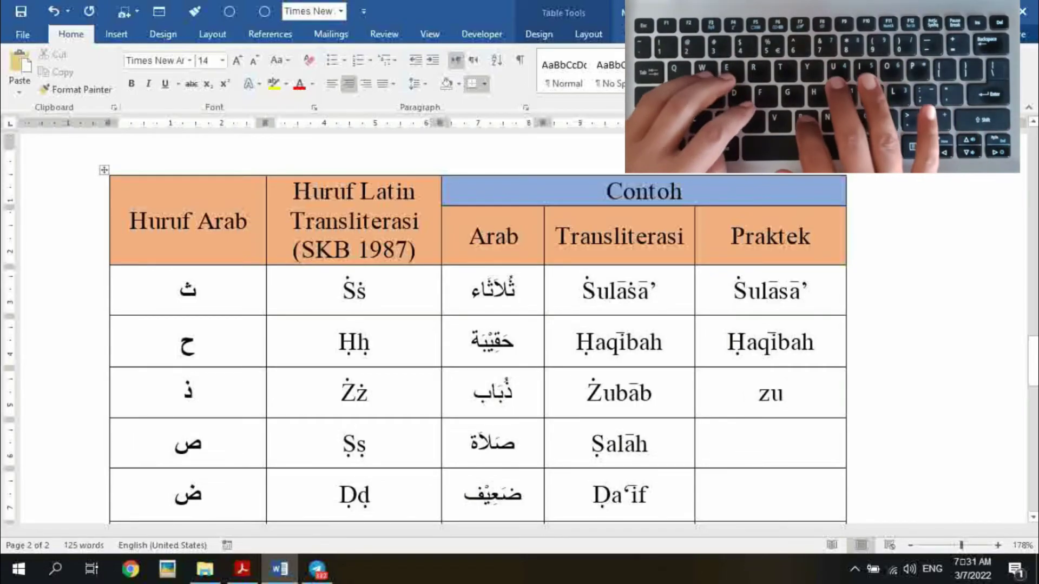
type("bab")
key("Home")
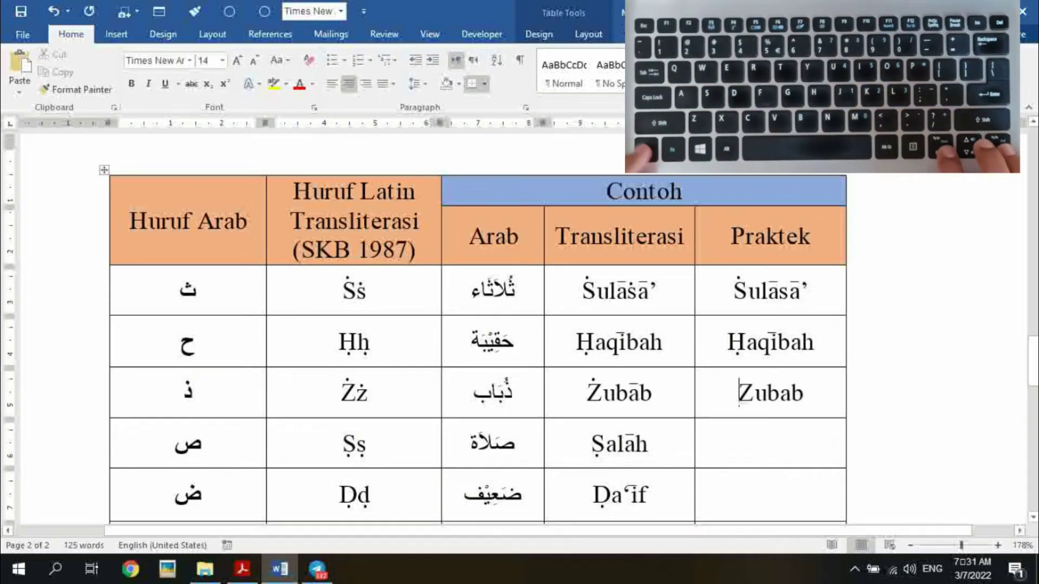
key("Right")
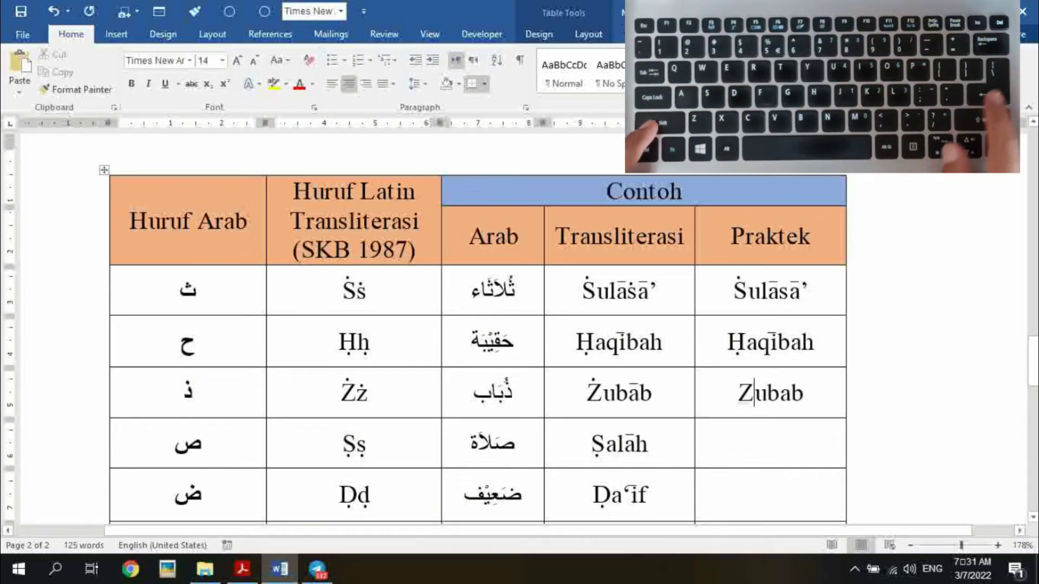
key("ctrl+shift+period")
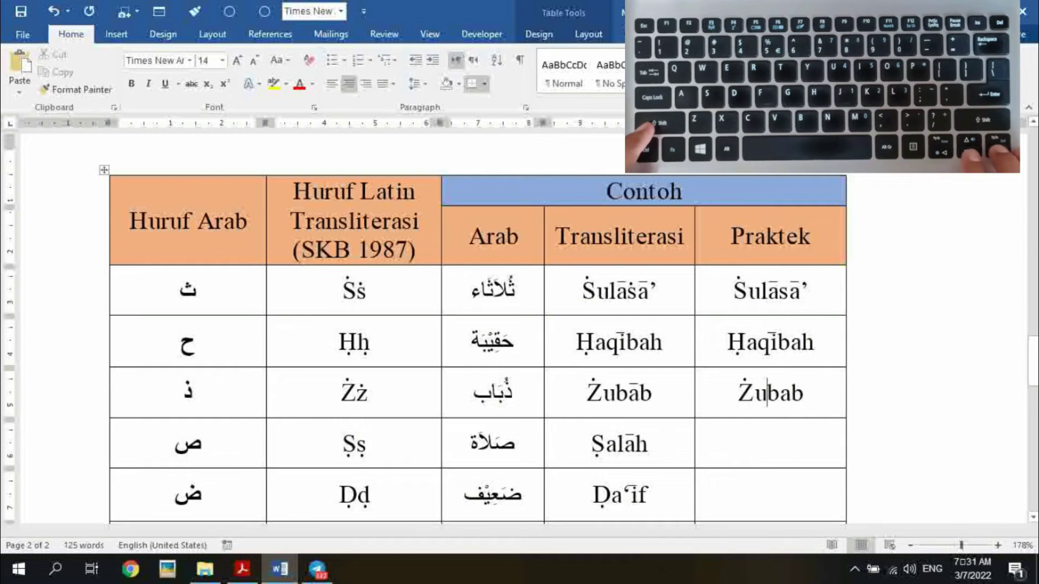
key("Right")
key("Right")
key("Right")
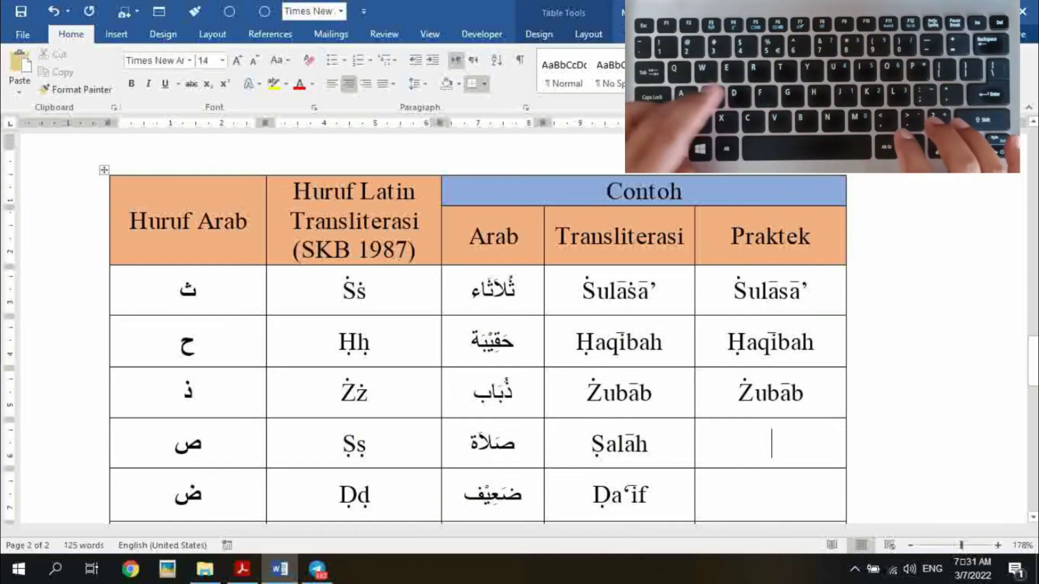
- Enter salah and add the dot below S and the macron to make Ṣalāh
type("salah")
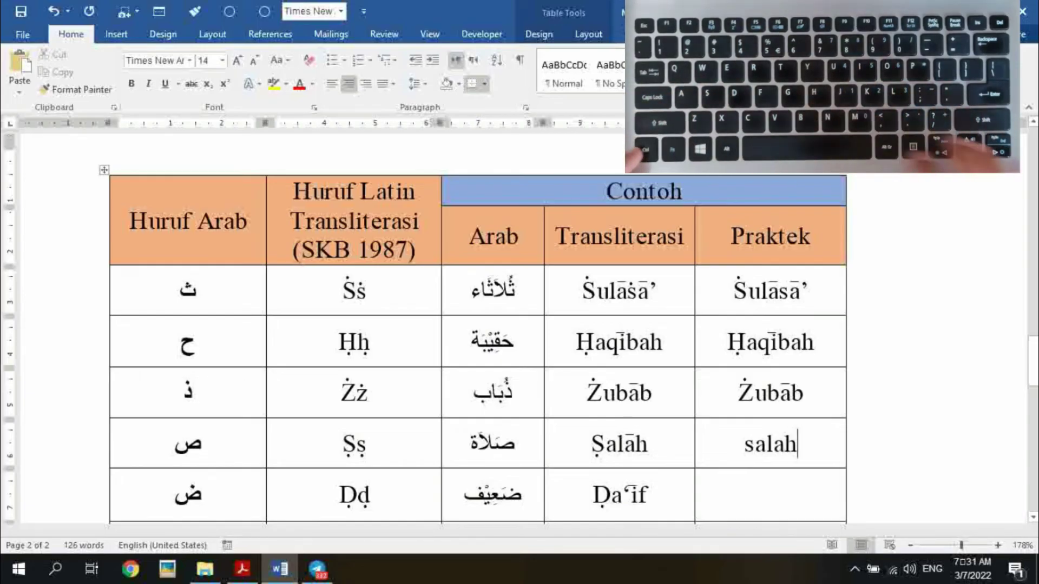
key("space")
key("Home")
key("Right")
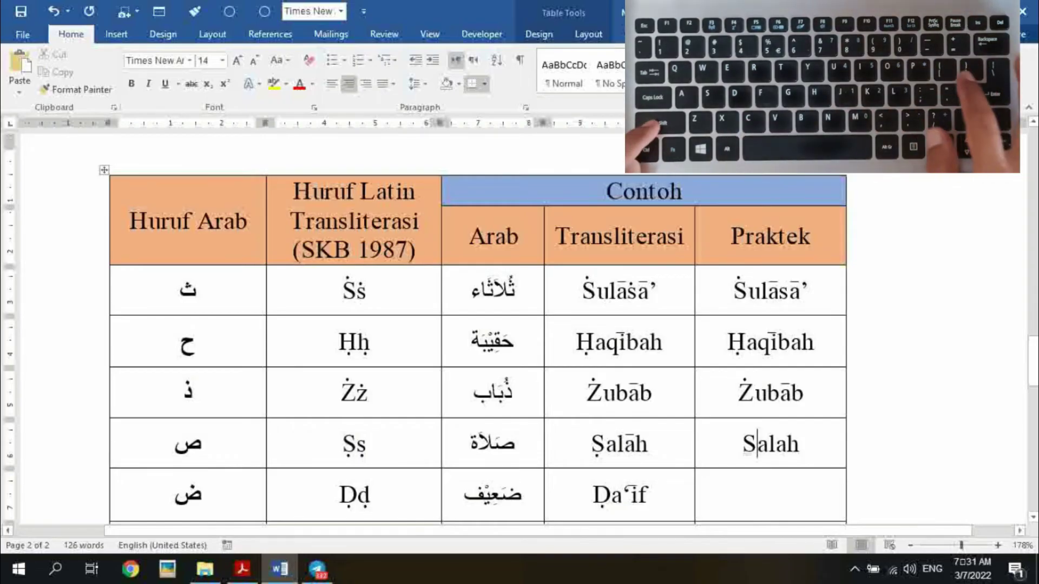
key("ctrl+]")
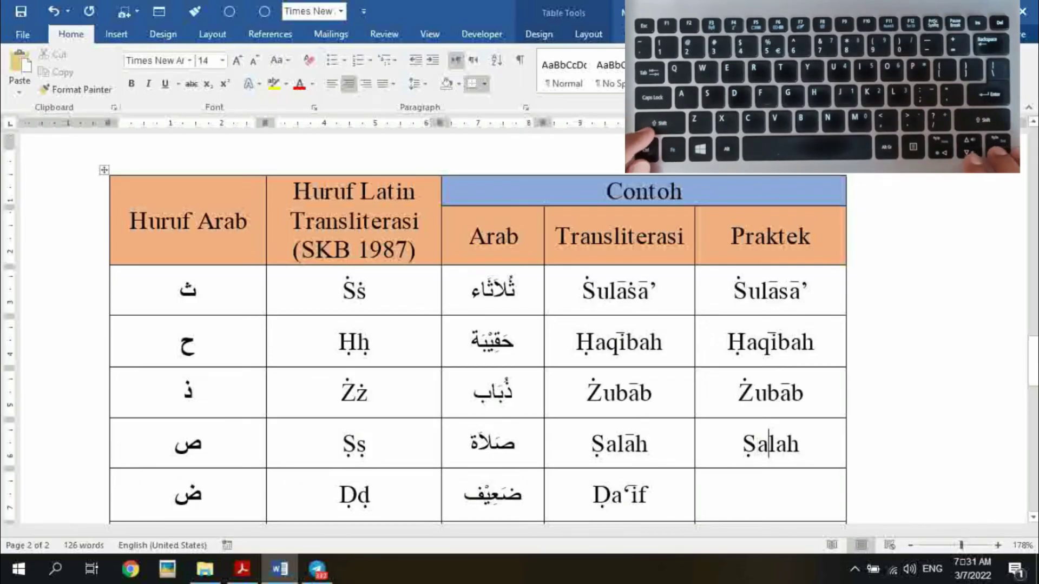
key("Right")
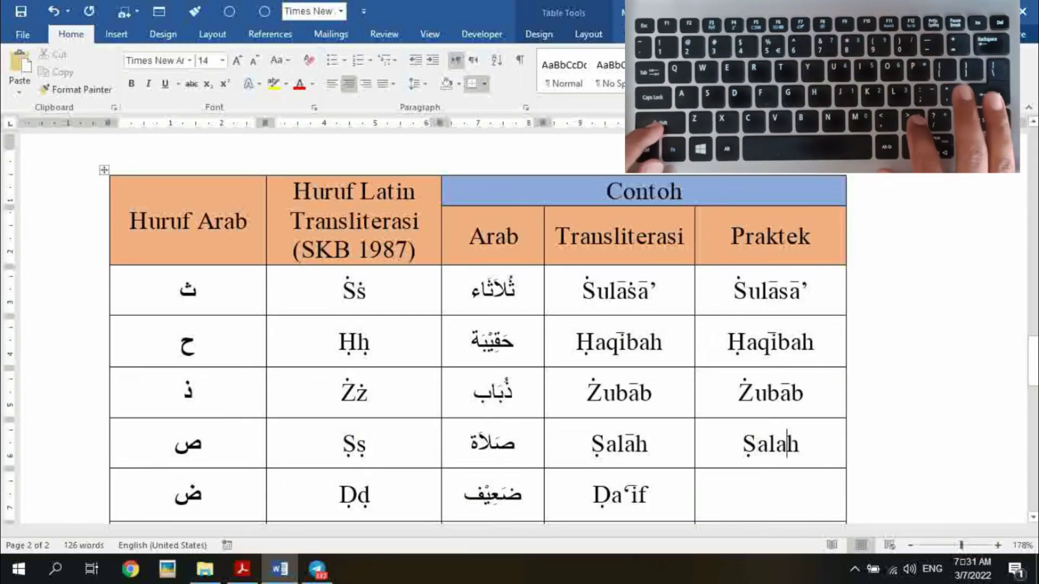
key("ctrl+[")
key("Down")
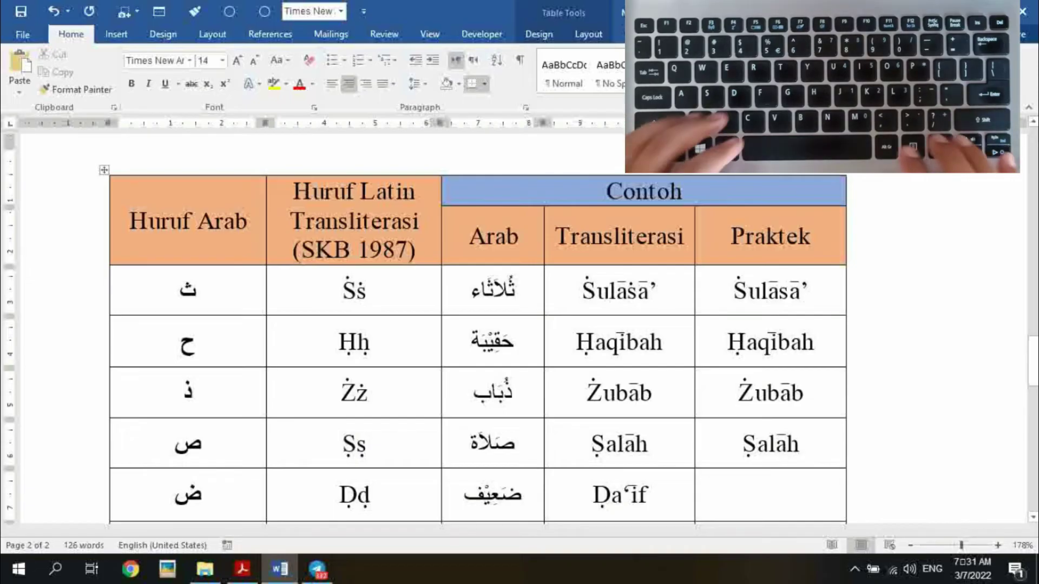
- Type da' and a ‘ mark into the Ḍa‘if row's Praktek cell
type("da")
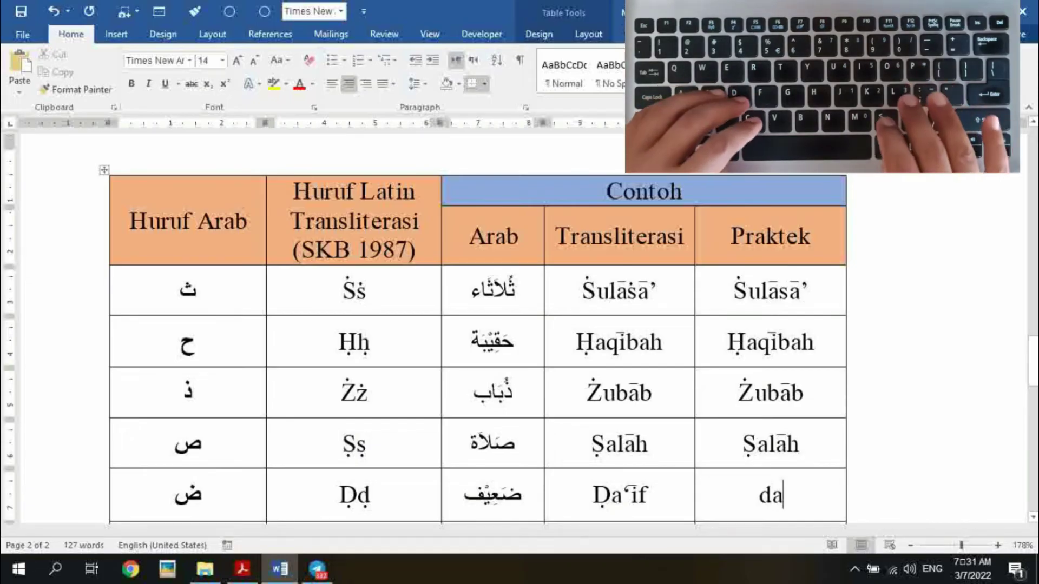
type("'")
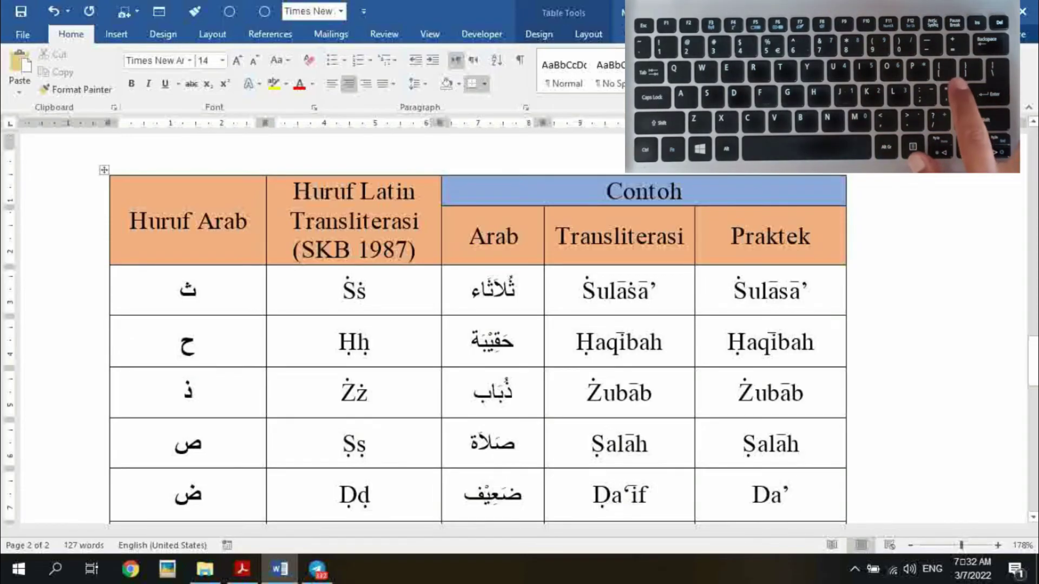
type("'")
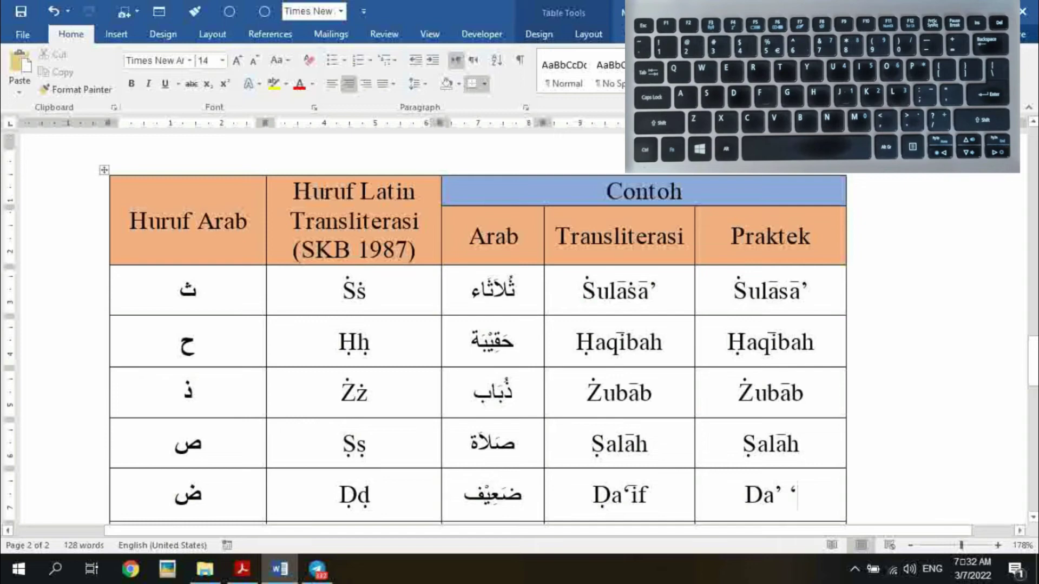
scroll(625, 238, "down", 5)
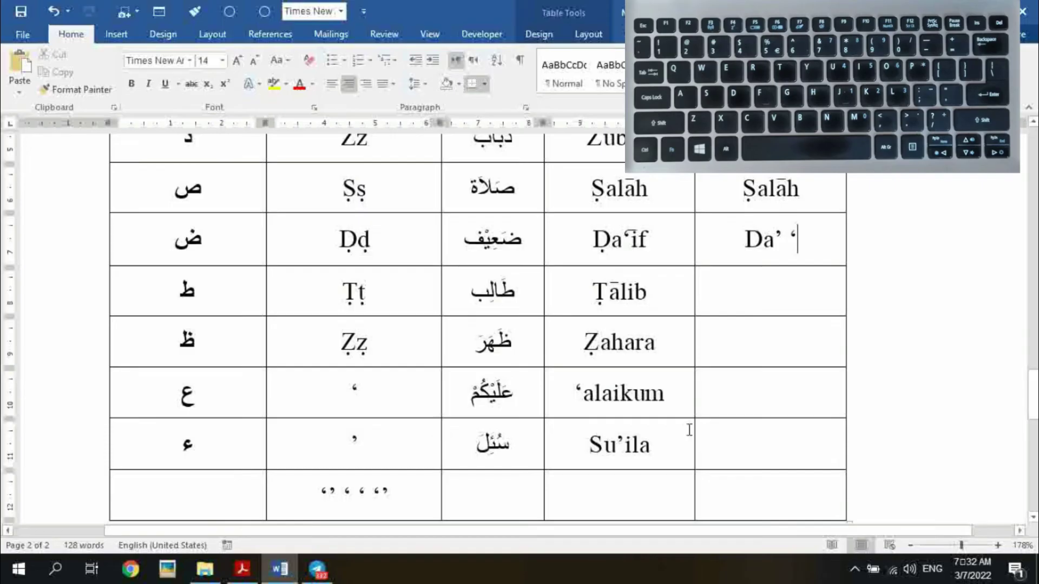
scroll(689, 430, "up", 4)
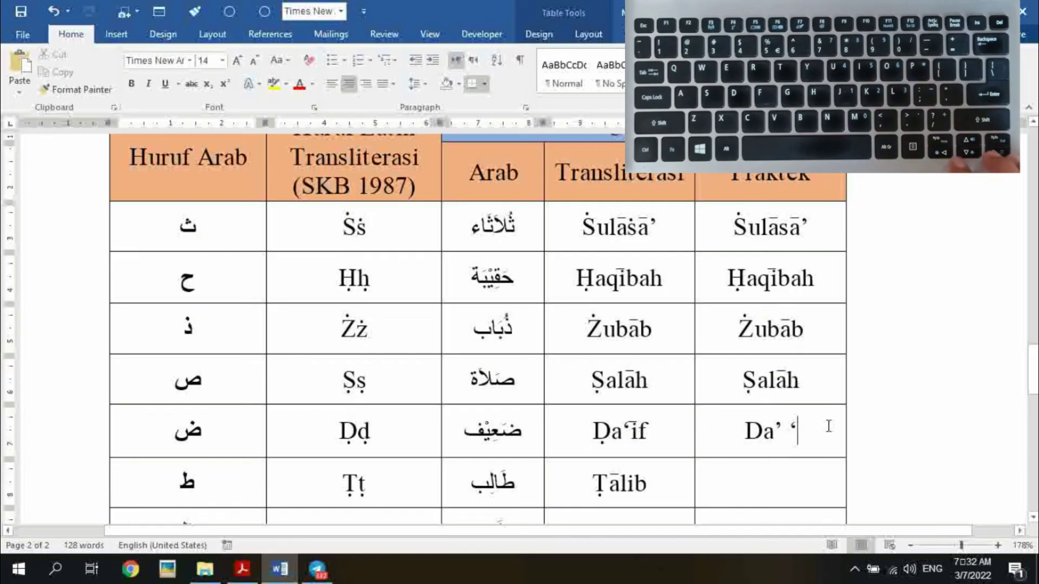
- Add 'if', delete the stray space and apostrophe, and dot the D so it reads Ḍa‘if
key("Left")
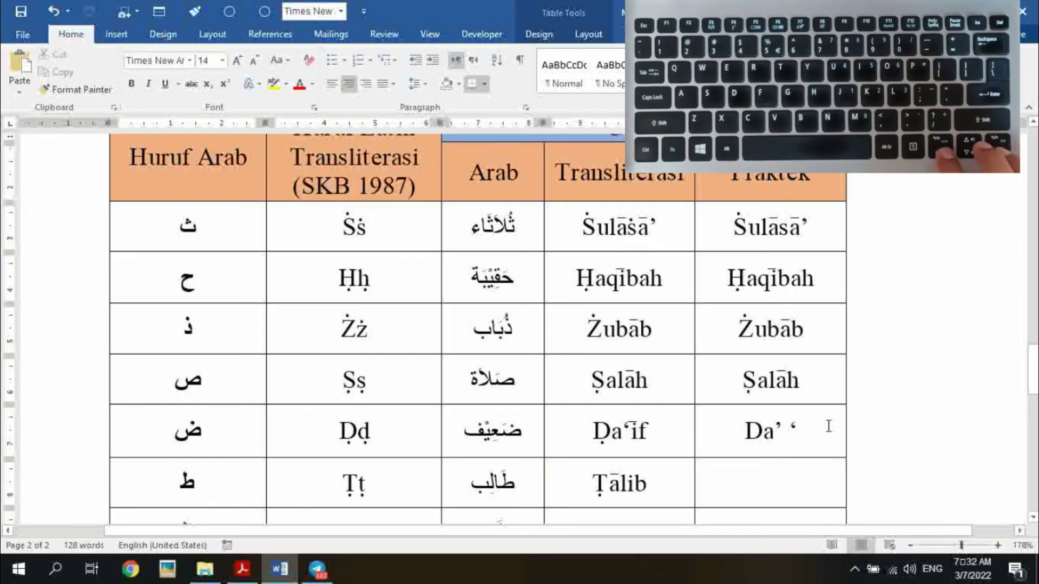
key("Right")
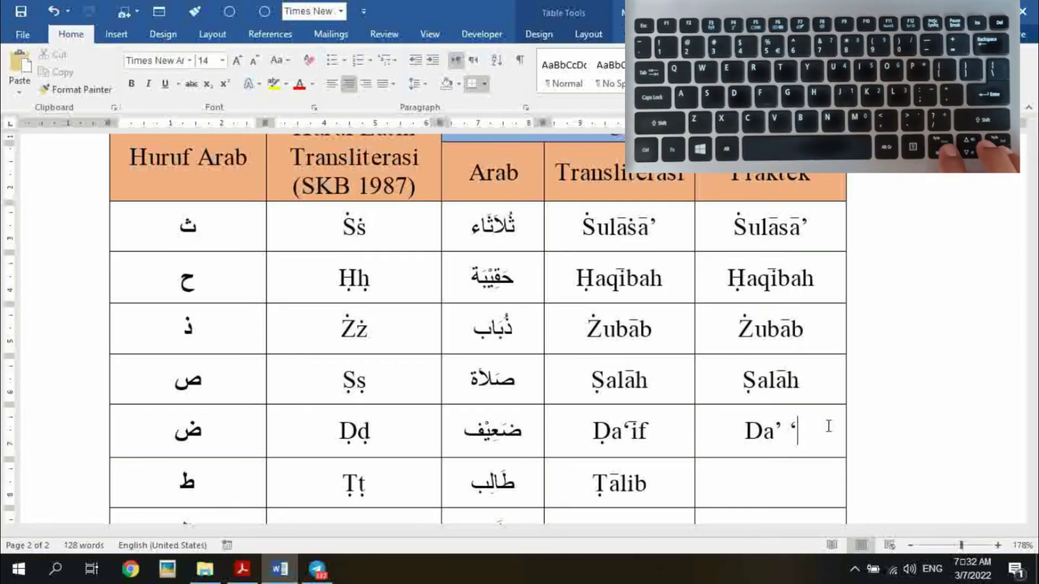
type("if")
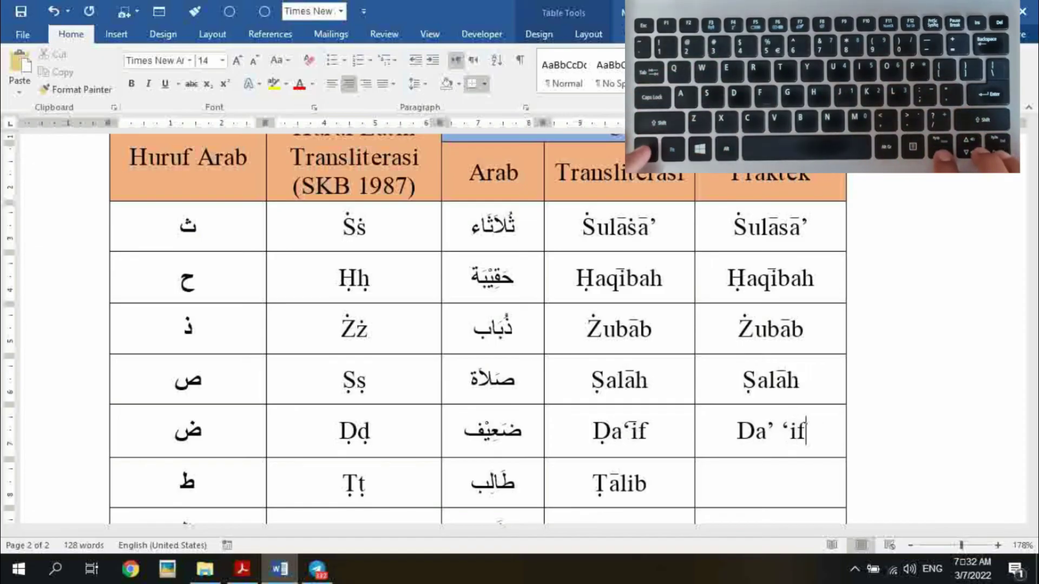
key("Left")
key("Left")
key("Left")
key("BackSpace")
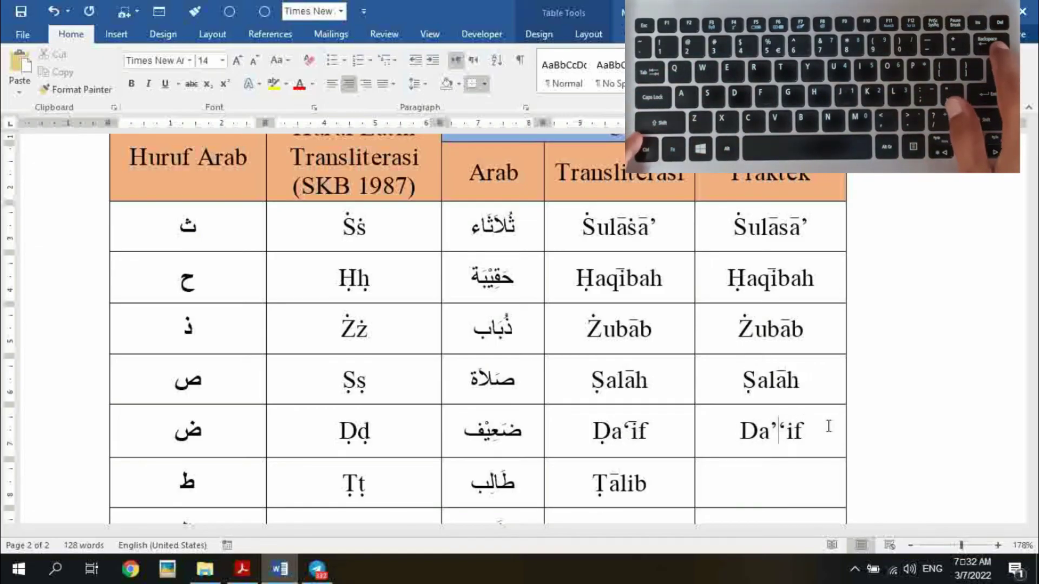
key("BackSpace")
key("Left")
key("ctrl+v")
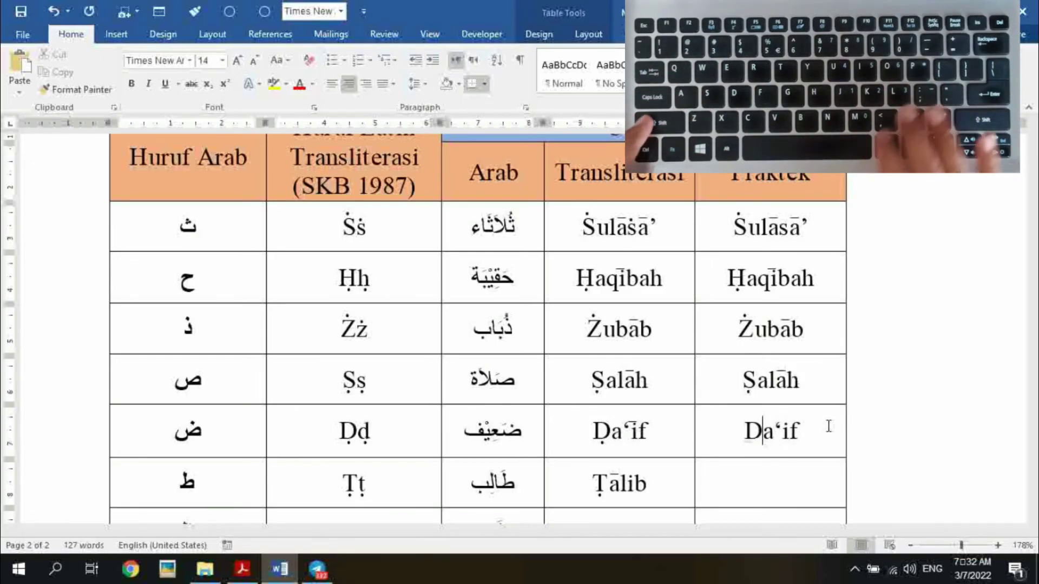
key("Right")
key("Right")
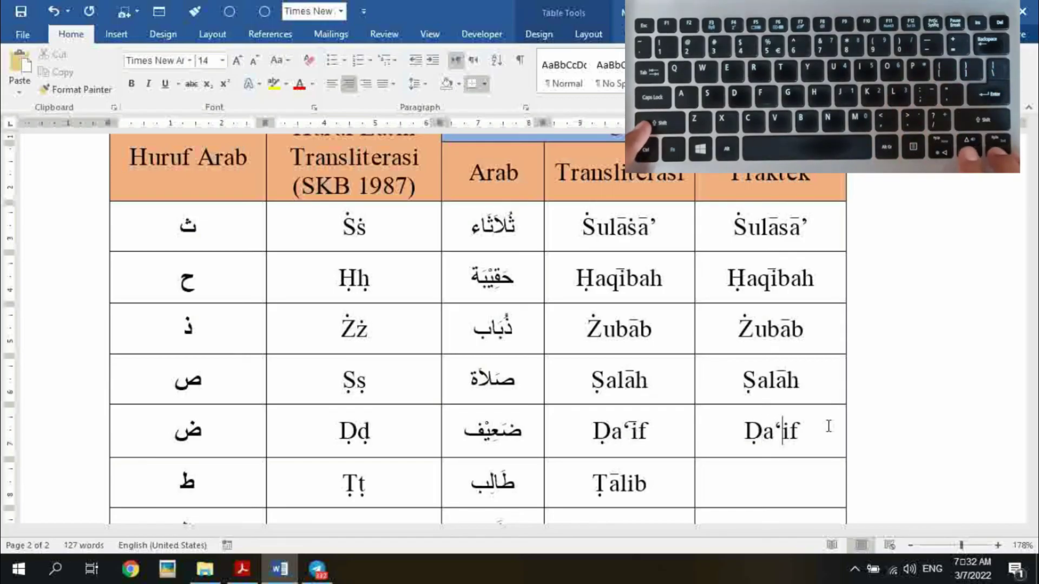
key("Right")
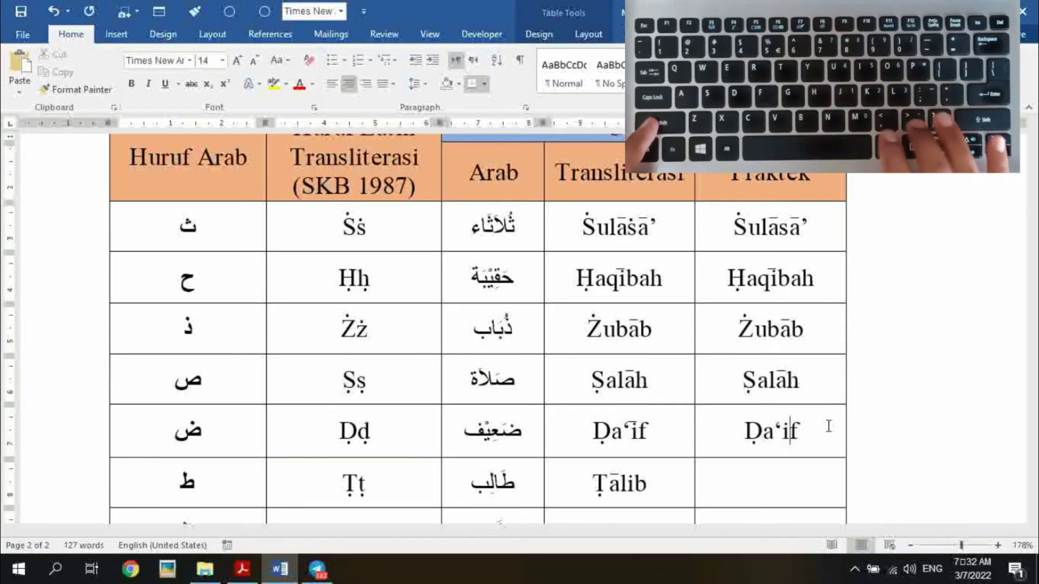
key("Down")
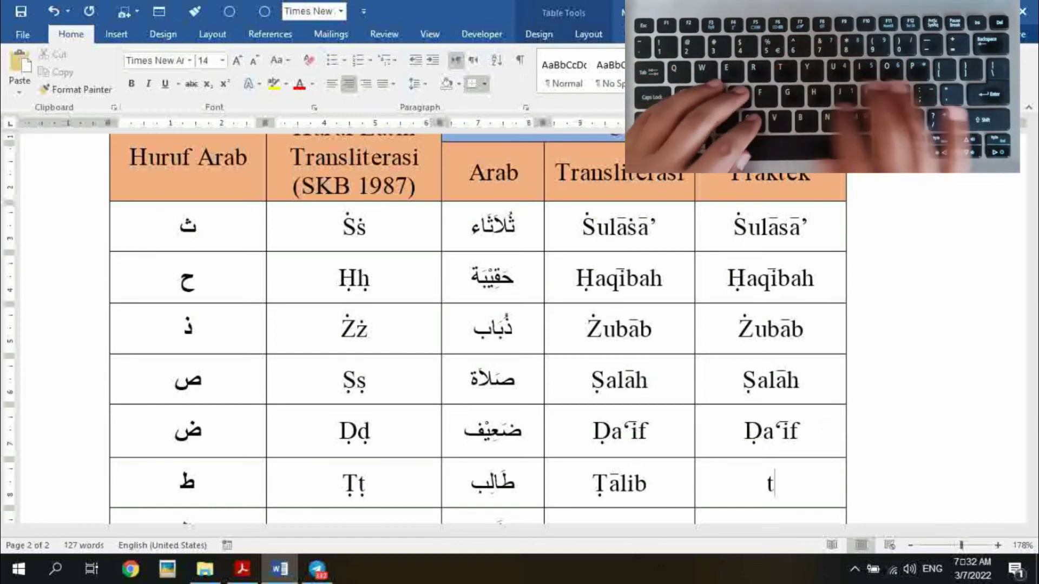
- Enter Ṭalib in the Ṭalib row's Praktek cell, adding a dot below the T
type("talib")
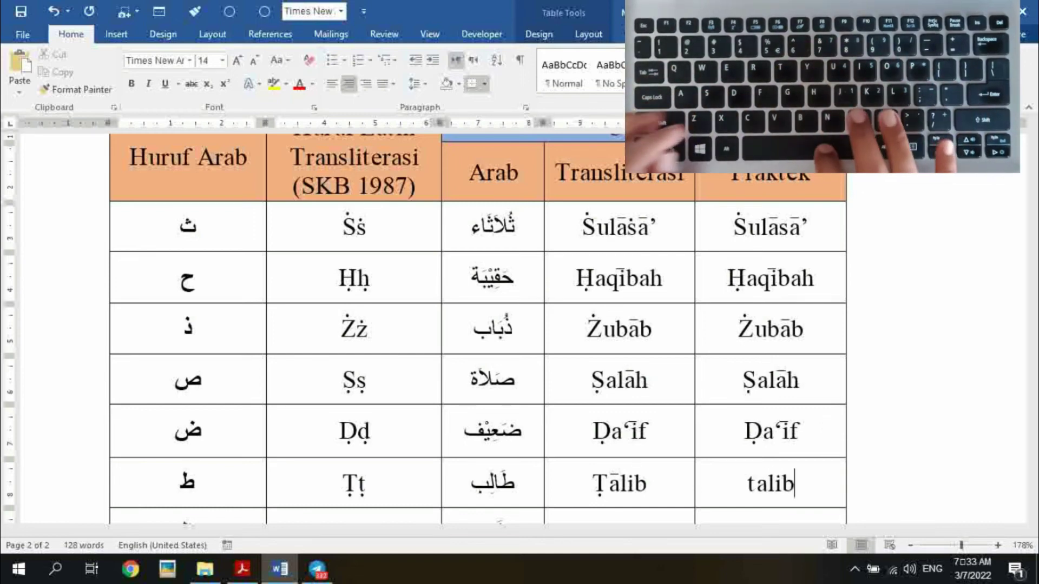
key("Left")
key("Left")
key("Left")
key("Left")
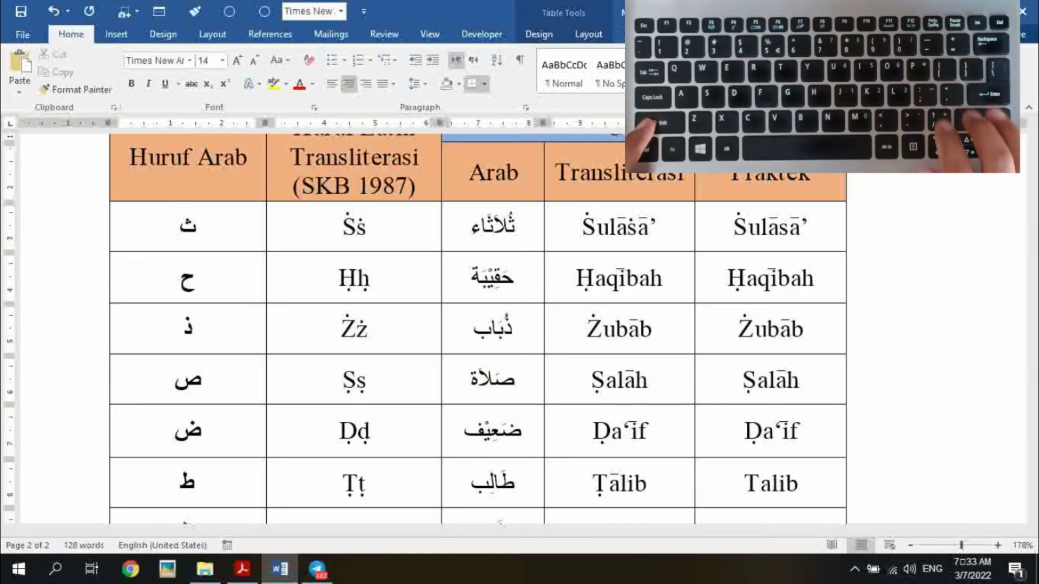
type("̣")
key("Right")
key("Right")
key("Right")
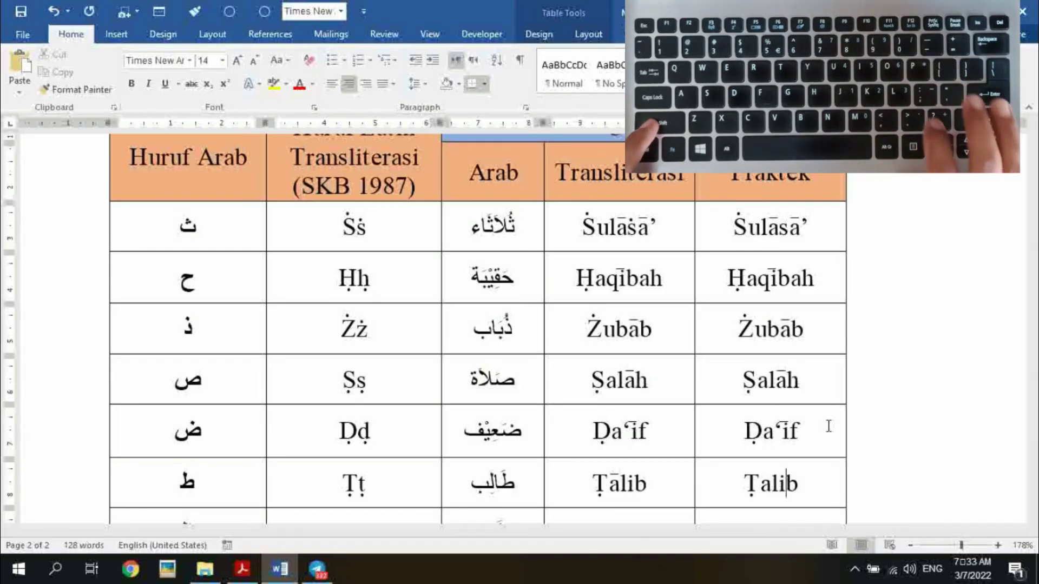
- Enter Ẓahara in the next Praktek cell, adding a dot below the Z with Alt+Z
key("Down")
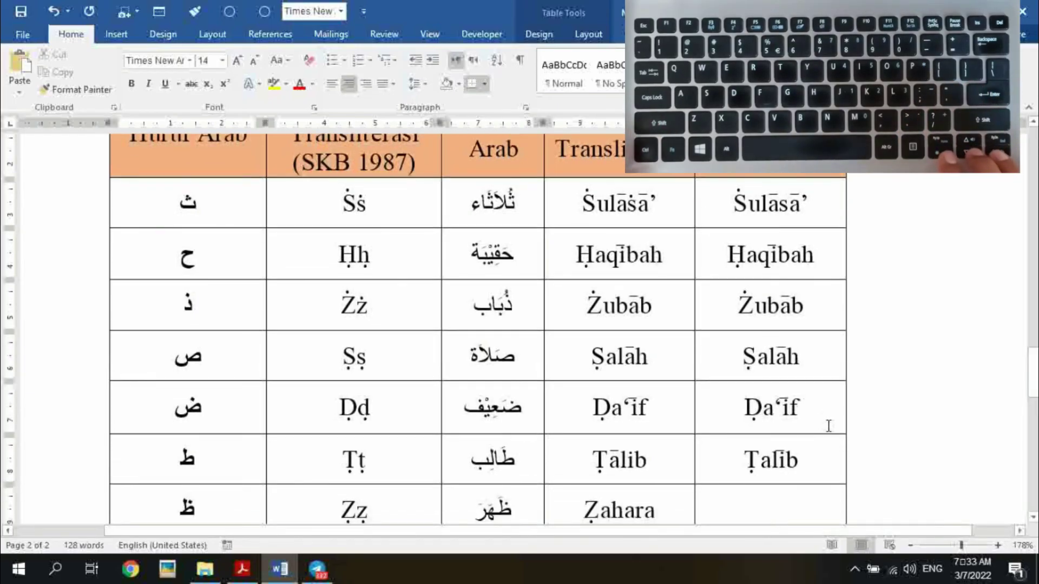
type("z")
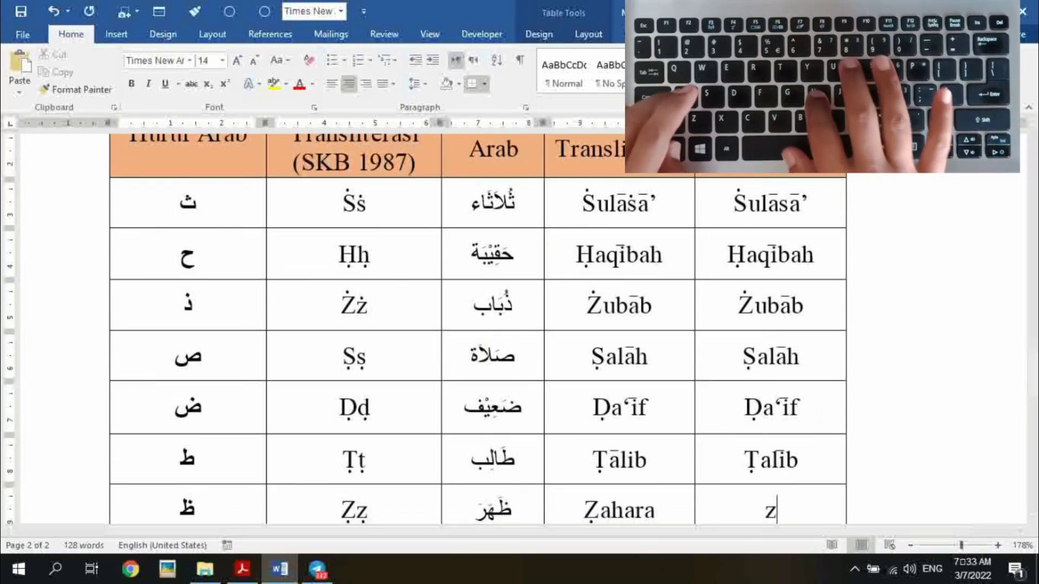
type("ahara")
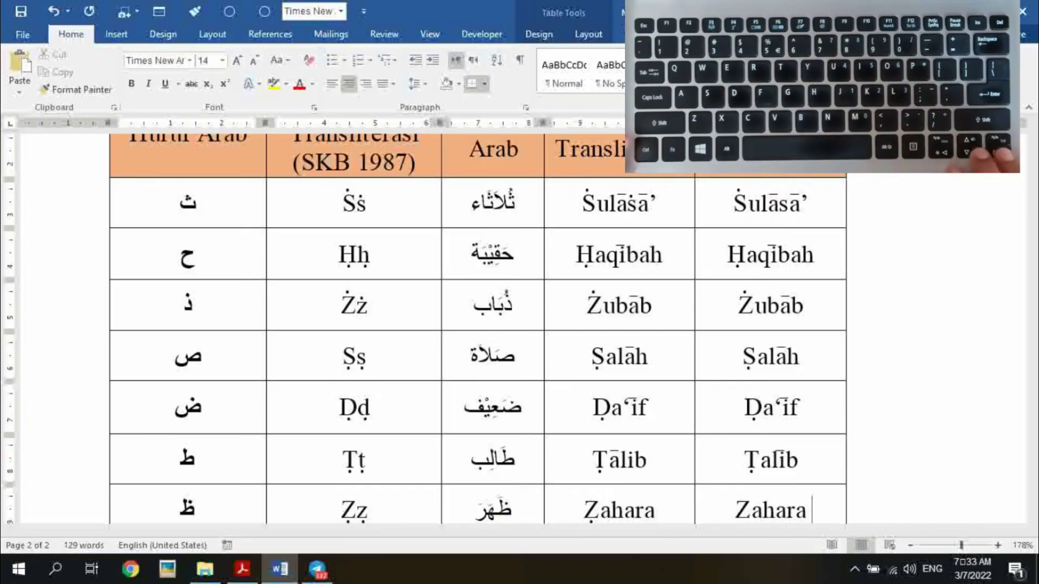
key("Down")
key("Down")
key("Down")
key("Up")
key("Up")
key("Up")
key("Up")
key("Left")
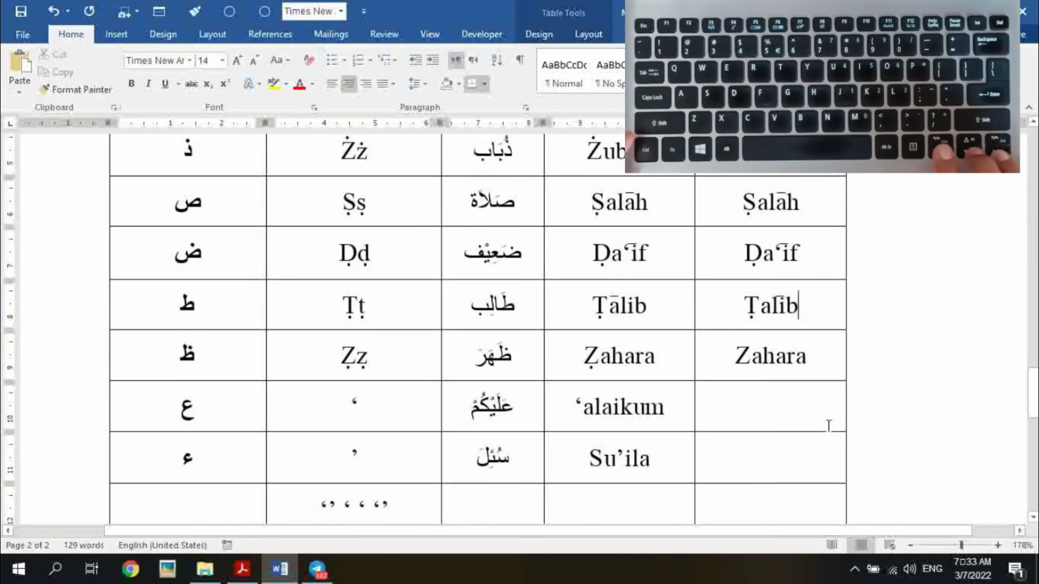
key("Down")
key("Left")
key("Left")
key("Left")
key("Left")
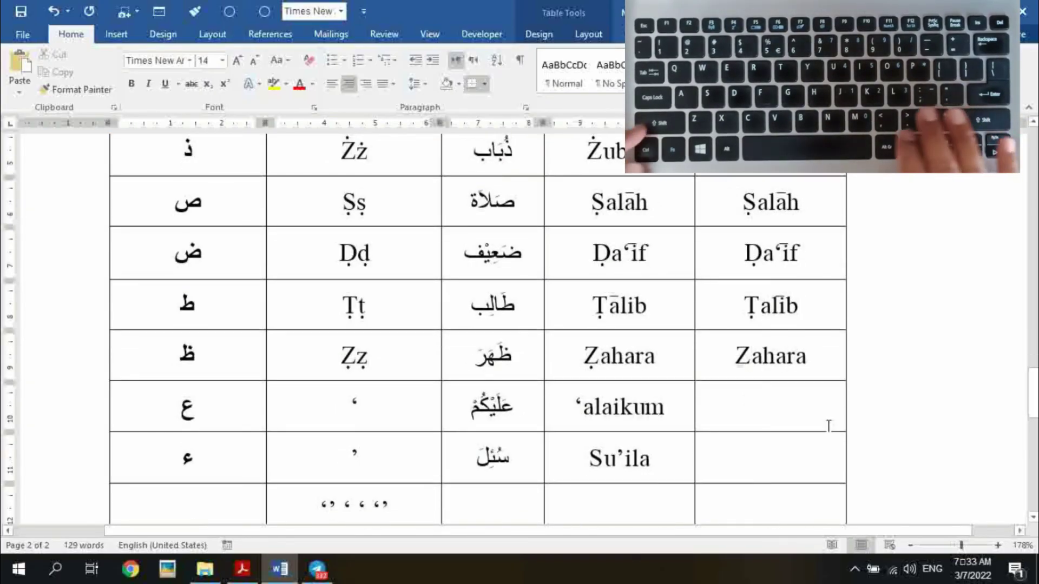
key("alt+z")
key("Right")
key("Right")
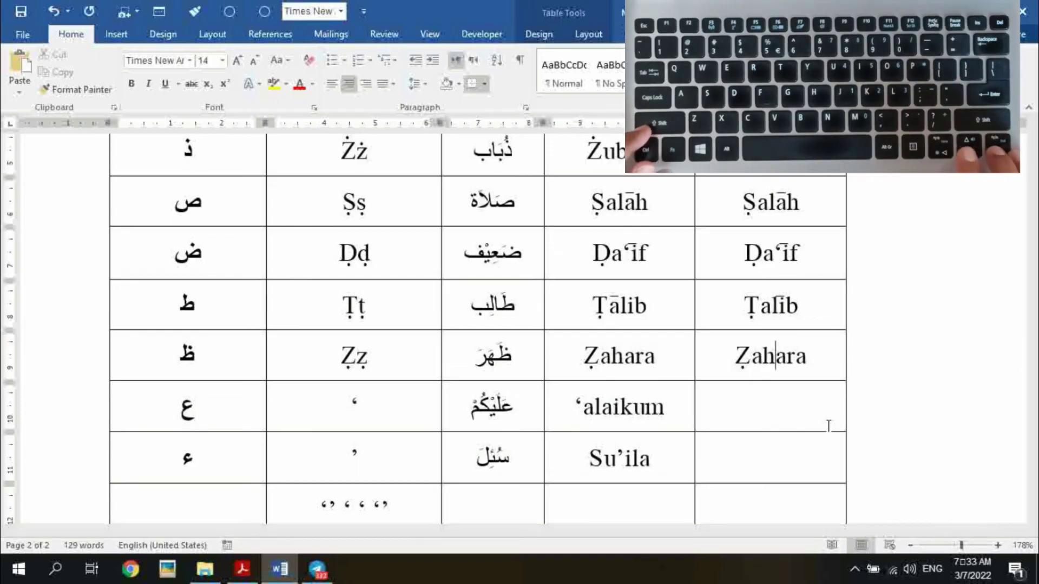
key("Down")
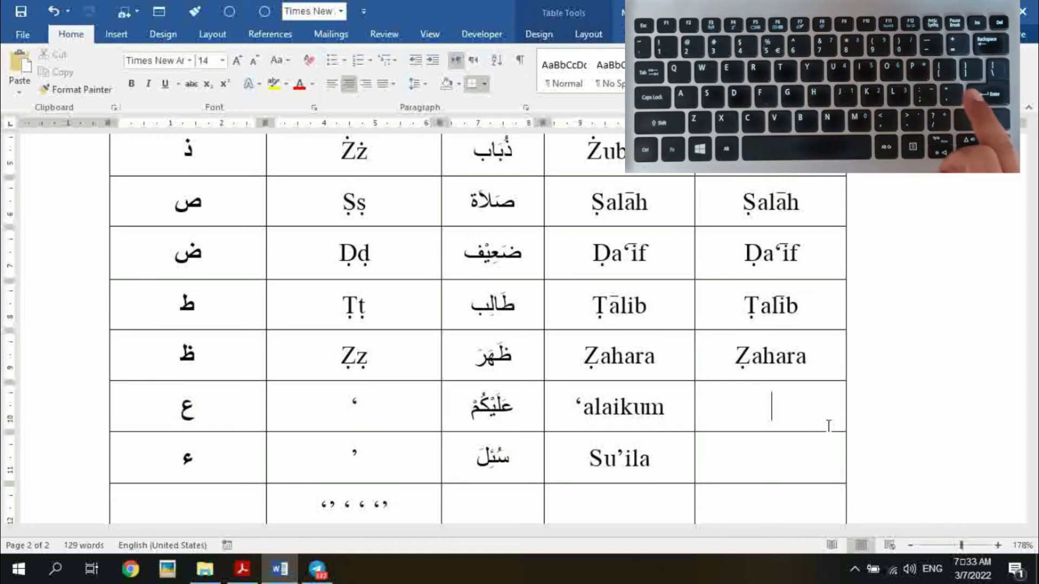
- Fill in ‘alaikum, then Su’ila in the row below, correcting the mistyped letters
type("‘")
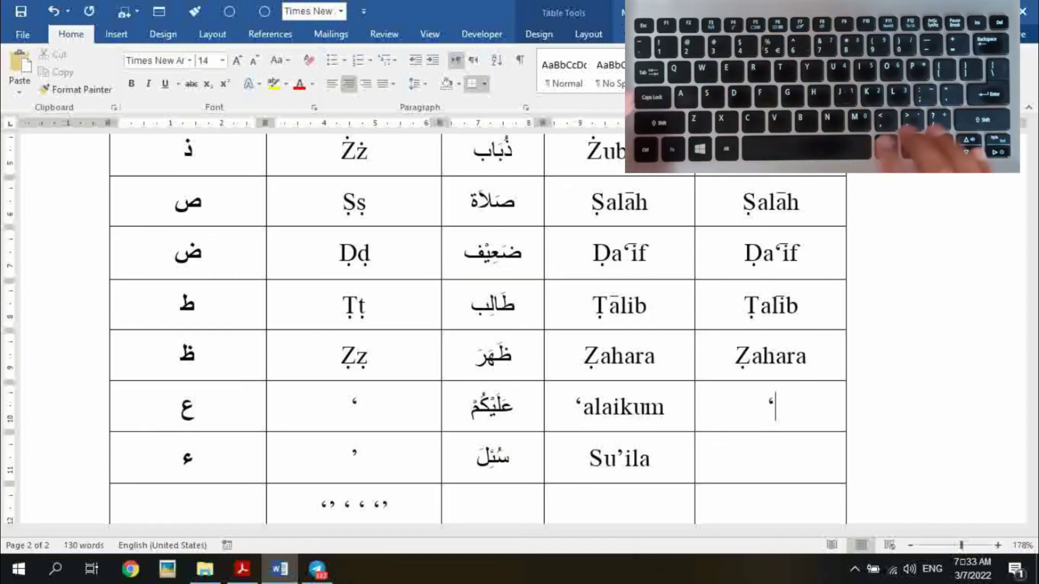
type("alaikum")
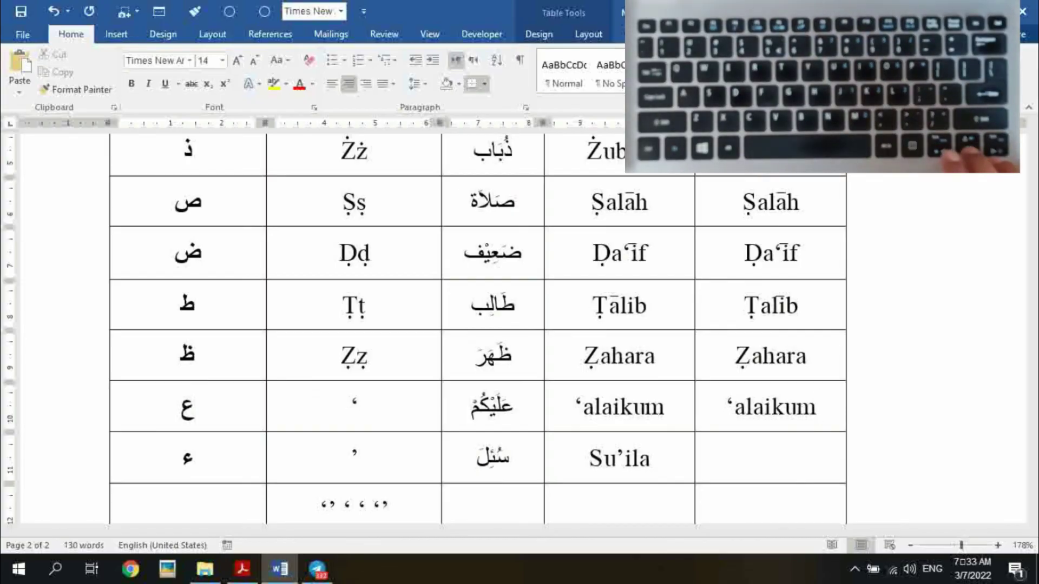
key("Down")
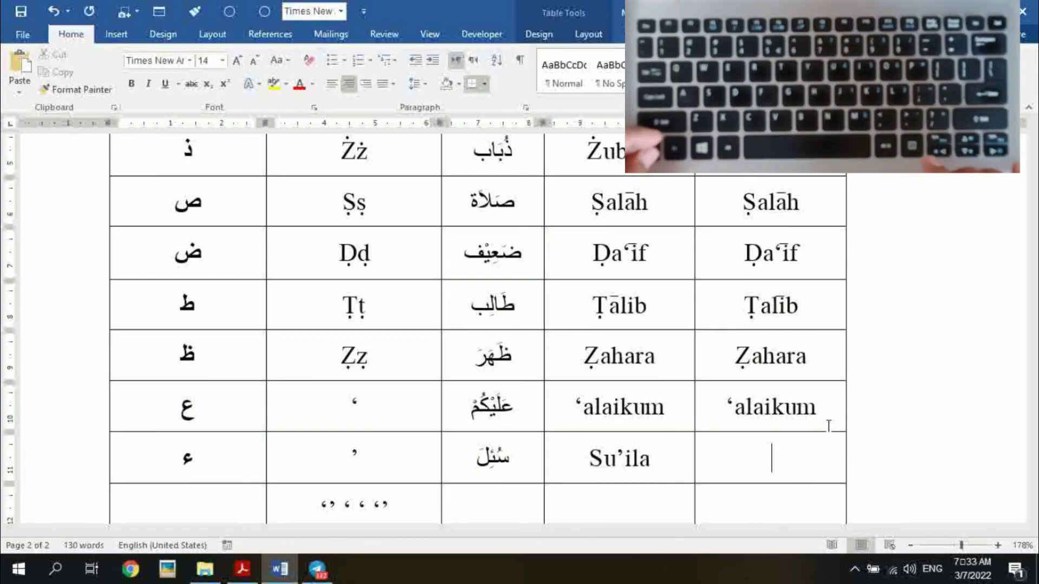
type("su")
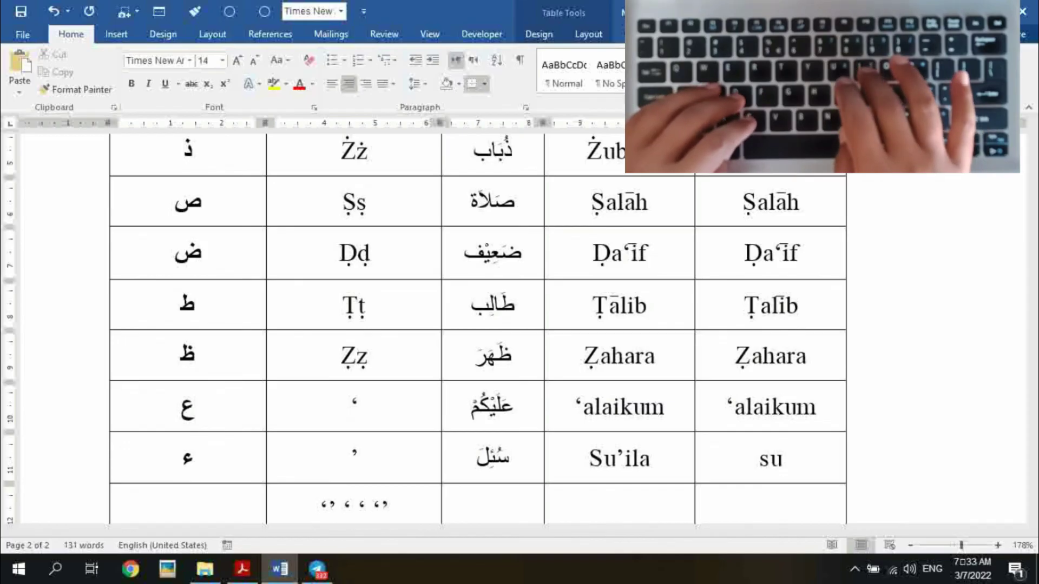
type("ila")
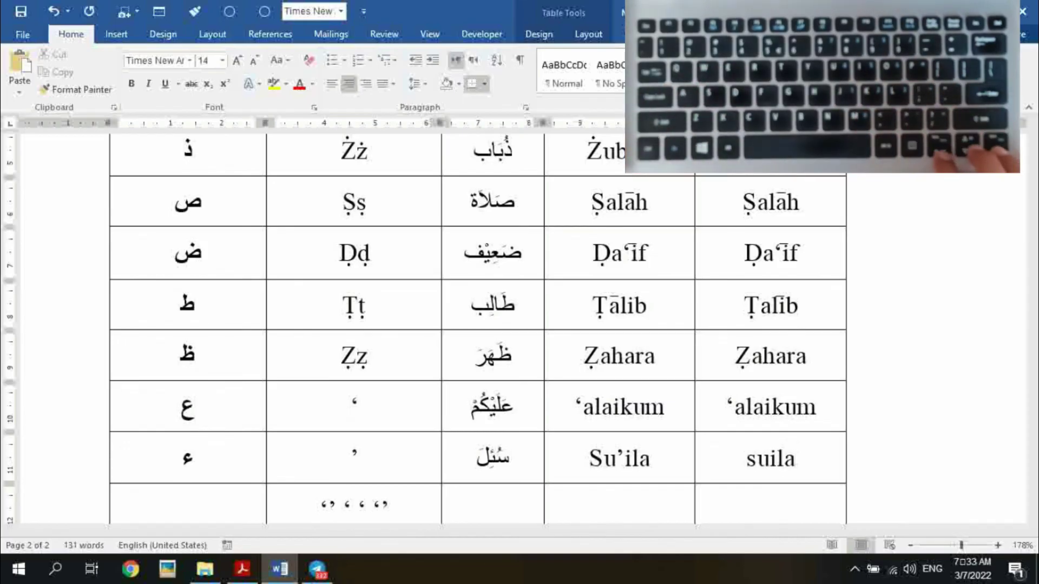
key("BackSpace")
key("BackSpace")
key("BackSpace")
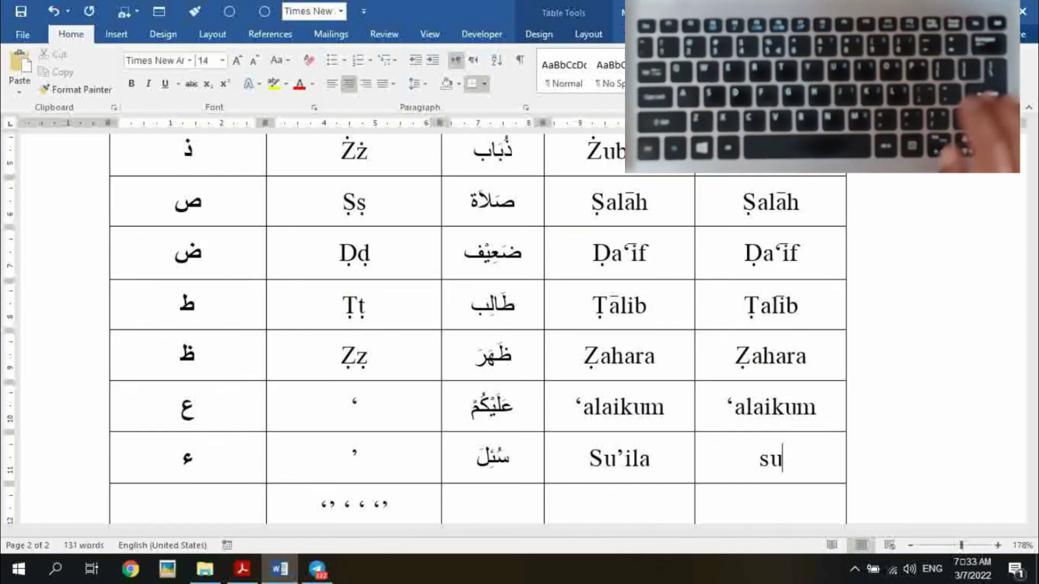
type("'")
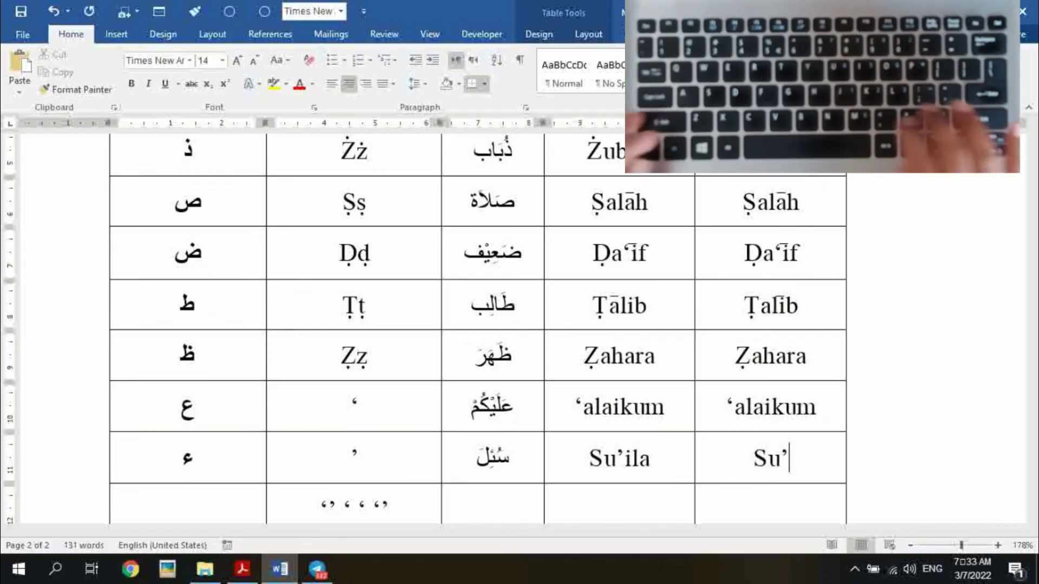
type("ila")
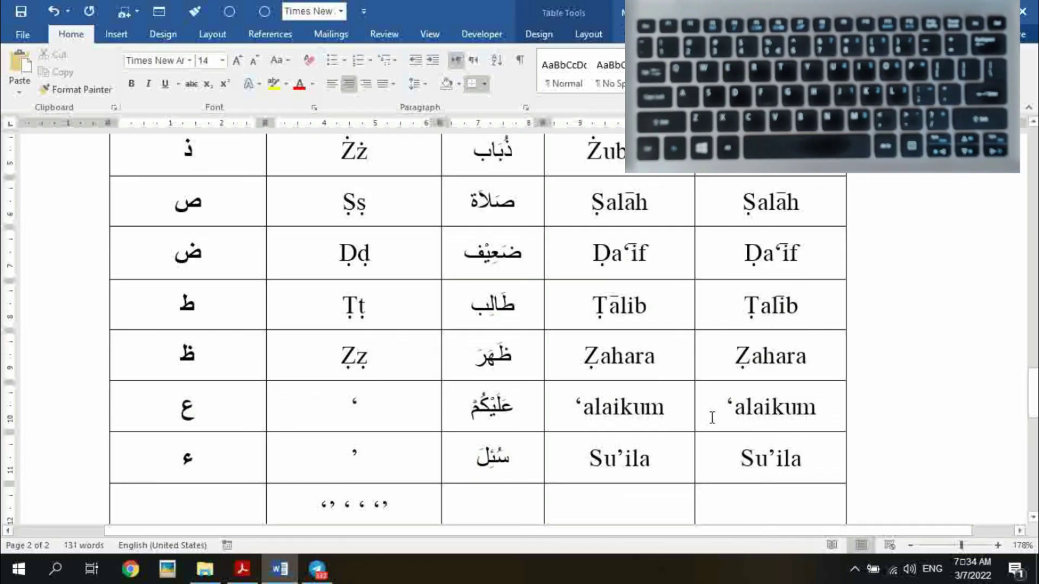
- Scroll up to bring the table's Contoh header and completed Praktek column into view
scroll(712, 417, "down", 1)
scroll(712, 417, "up", 3)
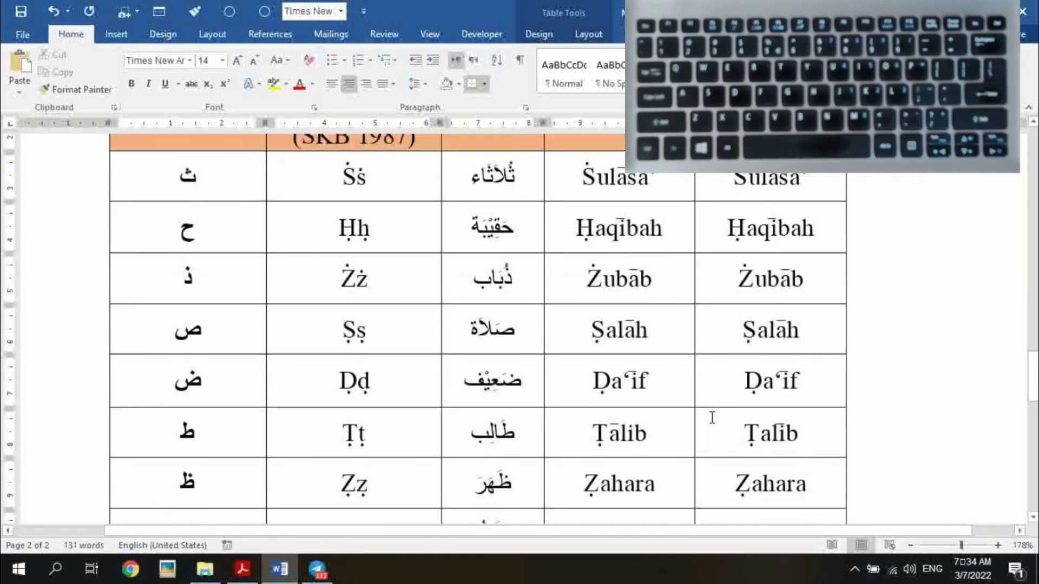
scroll(712, 417, "up", 3)
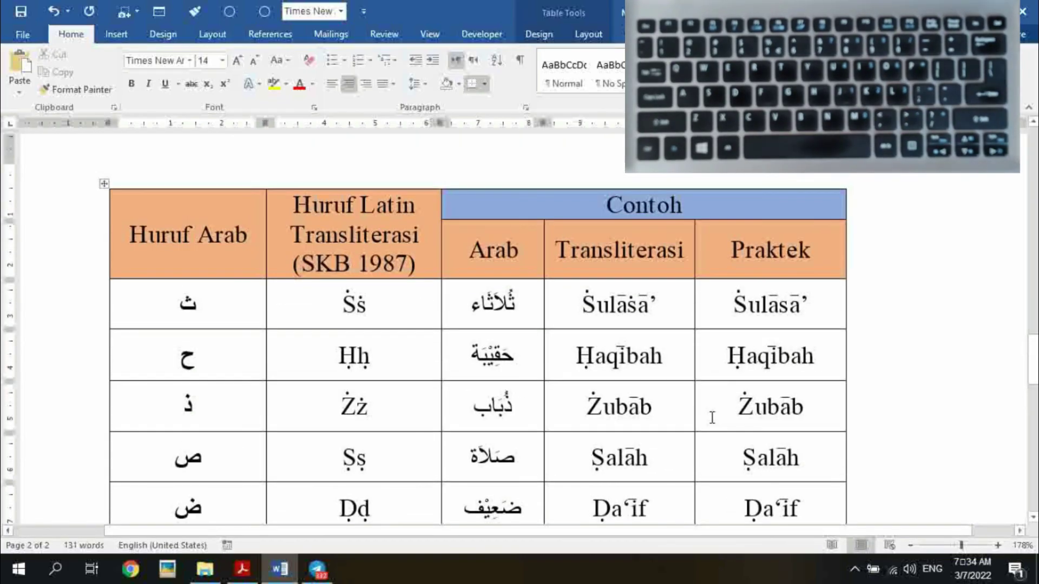